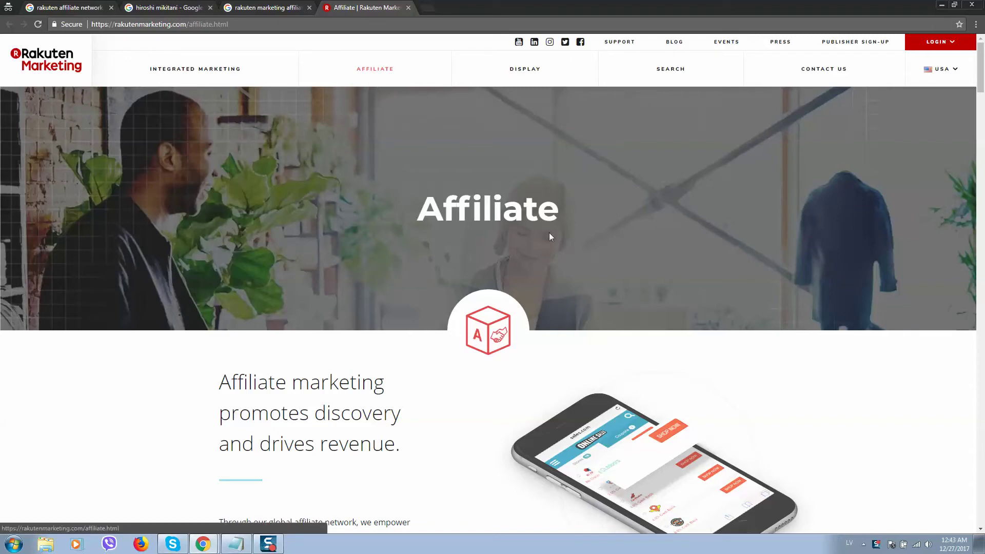
# Scroll down to Publisher Solutions and open the JOIN OUR NETWORK publisher registration form.
pyautogui.scroll(-5, 549, 236)
pyautogui.scroll(-2, 398, 200)
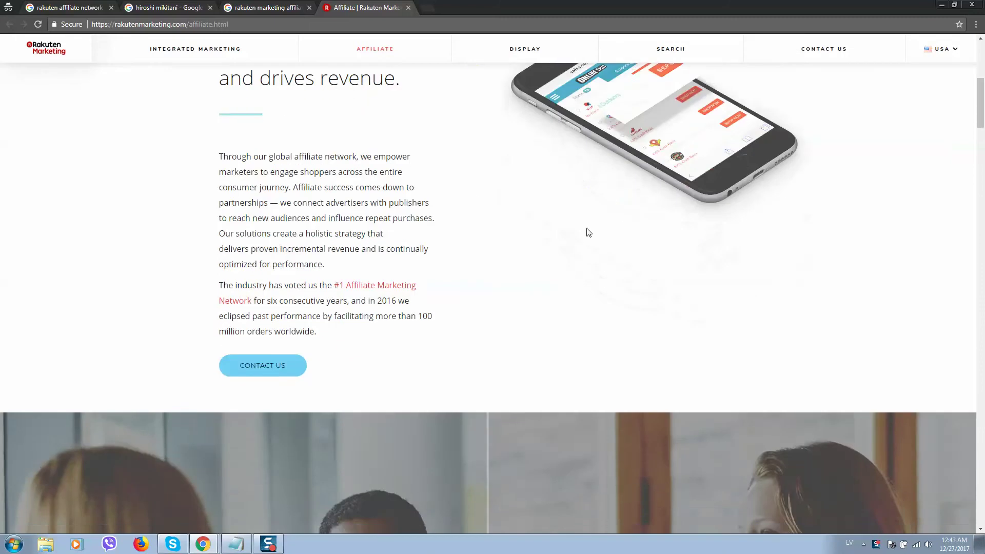
pyautogui.scroll(-9, 589, 232)
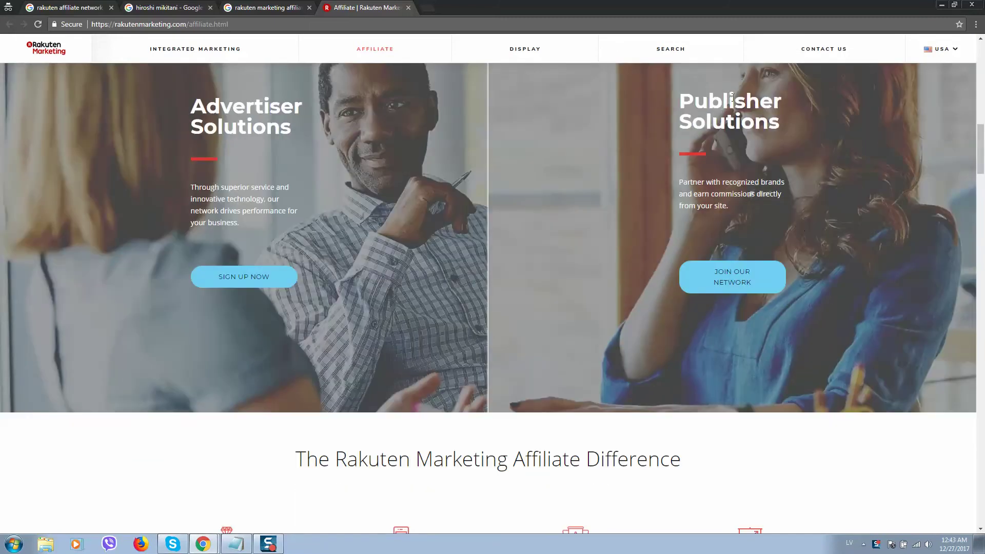
pyautogui.click(734, 282)
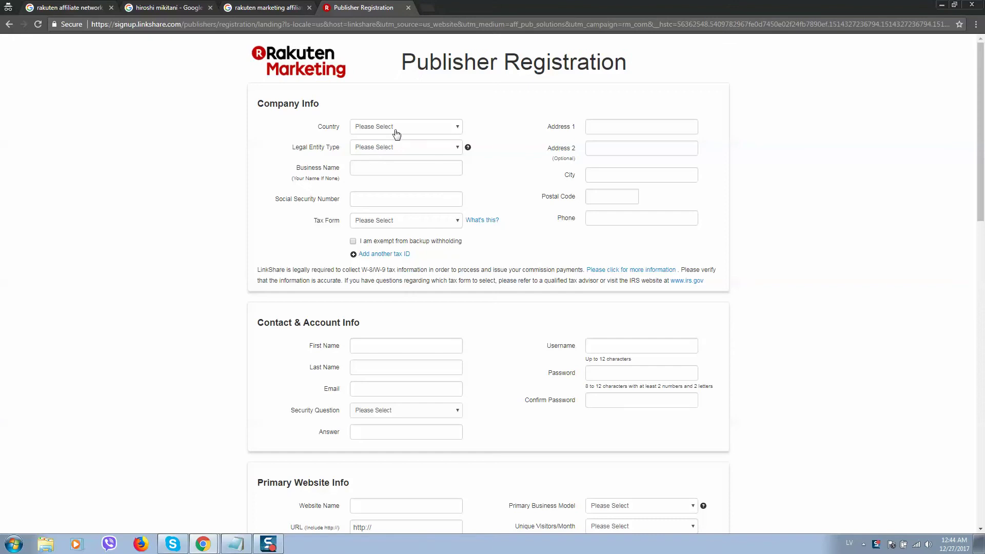
# Leave the country unchanged and choose Individual as the Legal Entity Type.
pyautogui.click(395, 129)
pyautogui.click(272, 148)
pyautogui.click(385, 150)
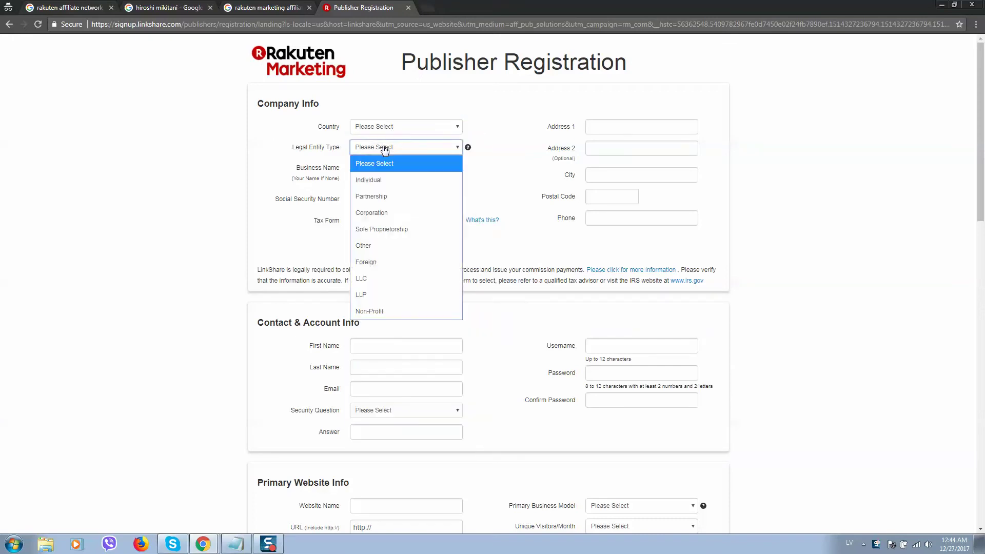
pyautogui.click(394, 180)
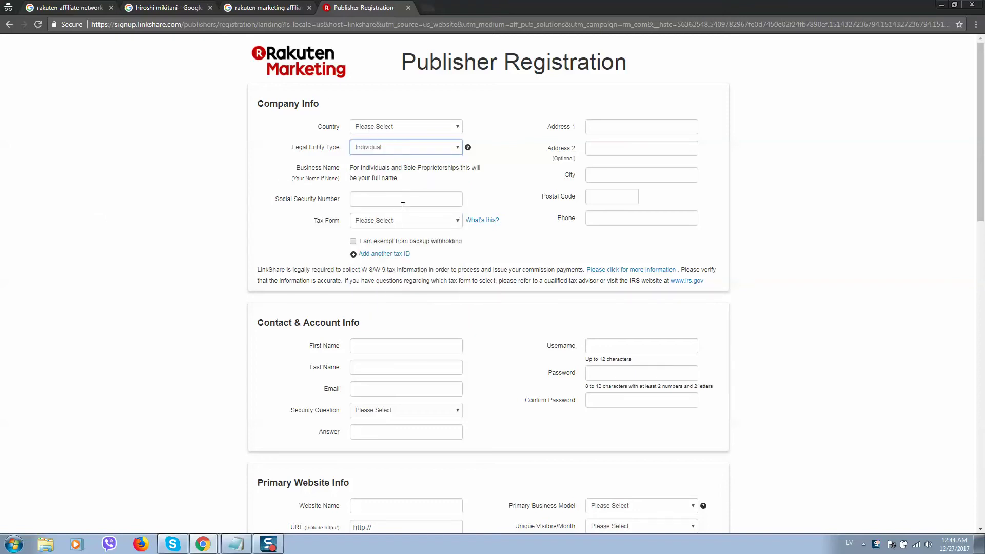
# Click into the Social Security Number, Tax Form and Address 1 fields without filling them.
pyautogui.click(390, 197)
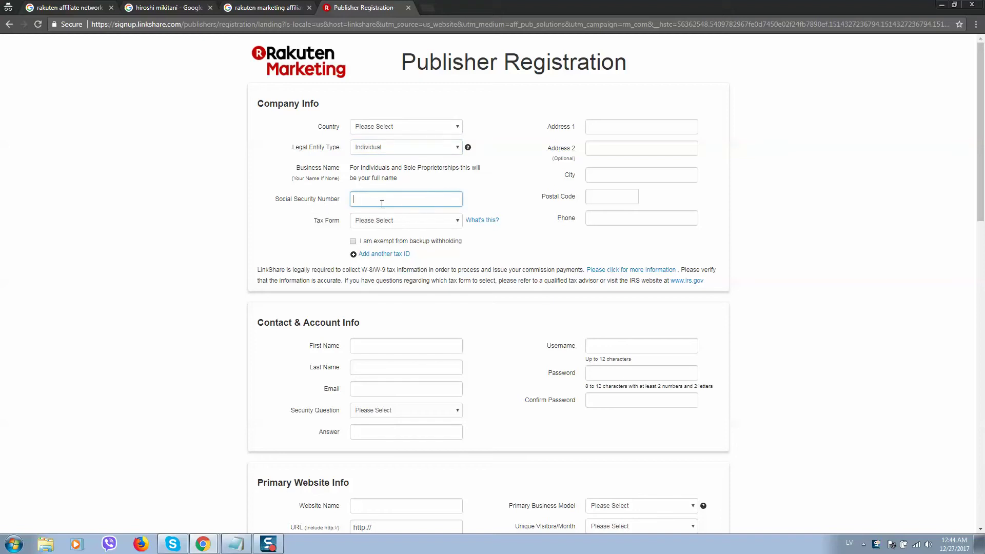
pyautogui.click(411, 221)
pyautogui.click(283, 218)
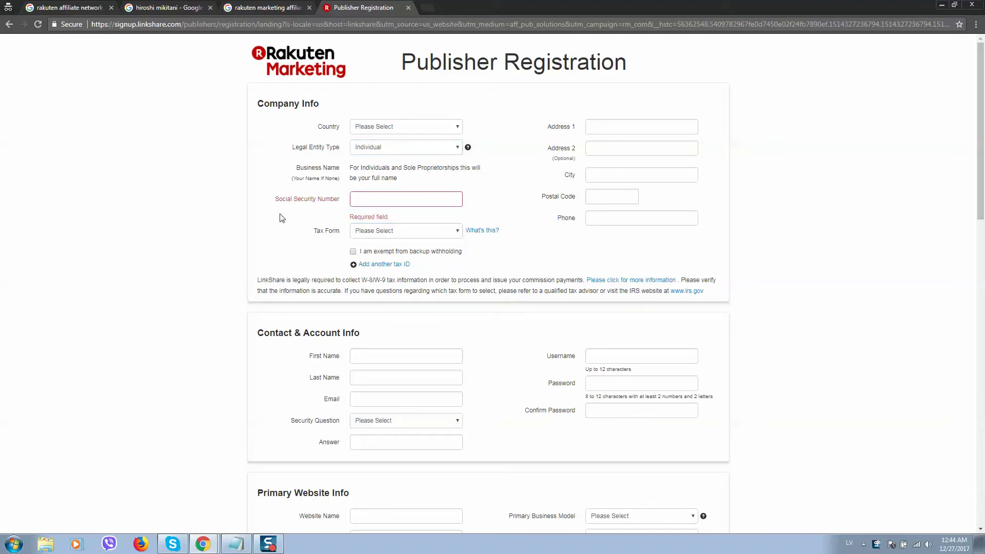
pyautogui.click(588, 130)
pyautogui.scroll(-3, 347, 291)
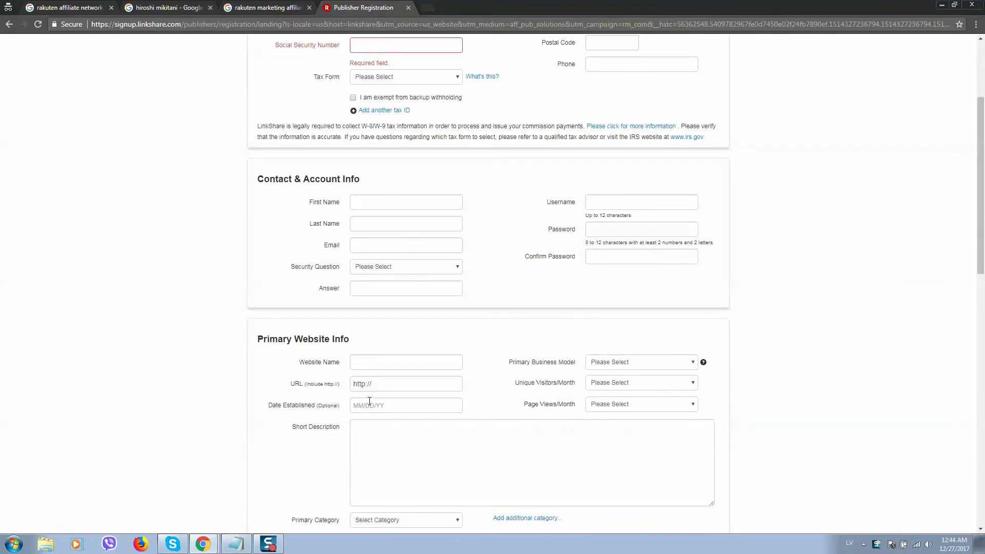
pyautogui.click(393, 383)
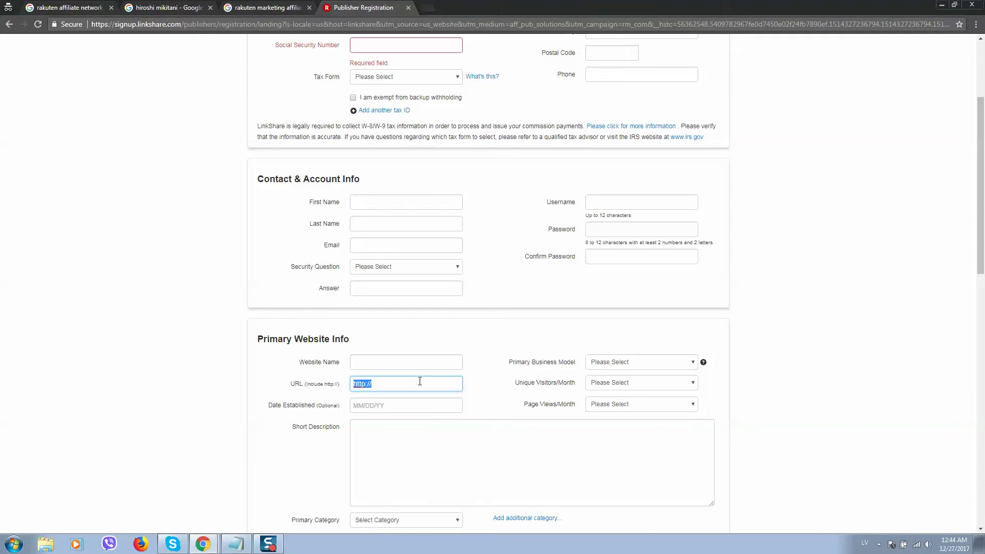
pyautogui.scroll(-2, 400, 381)
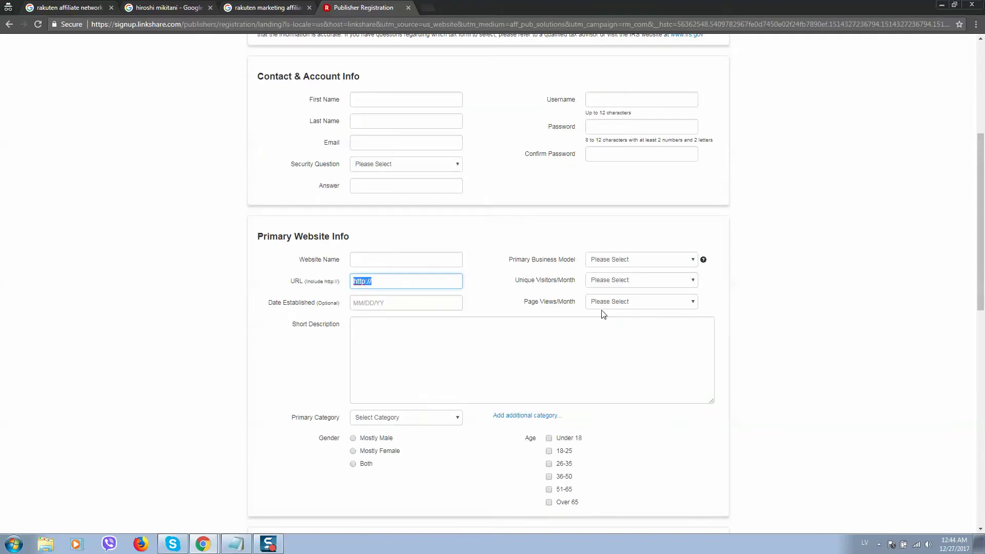
pyautogui.click(606, 253)
pyautogui.click(608, 259)
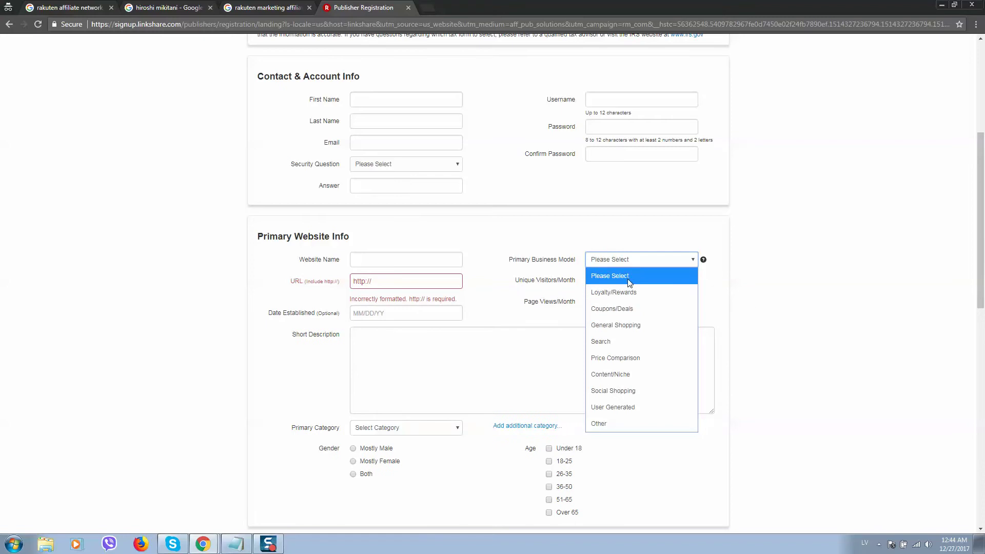
pyautogui.click(742, 260)
pyautogui.click(685, 262)
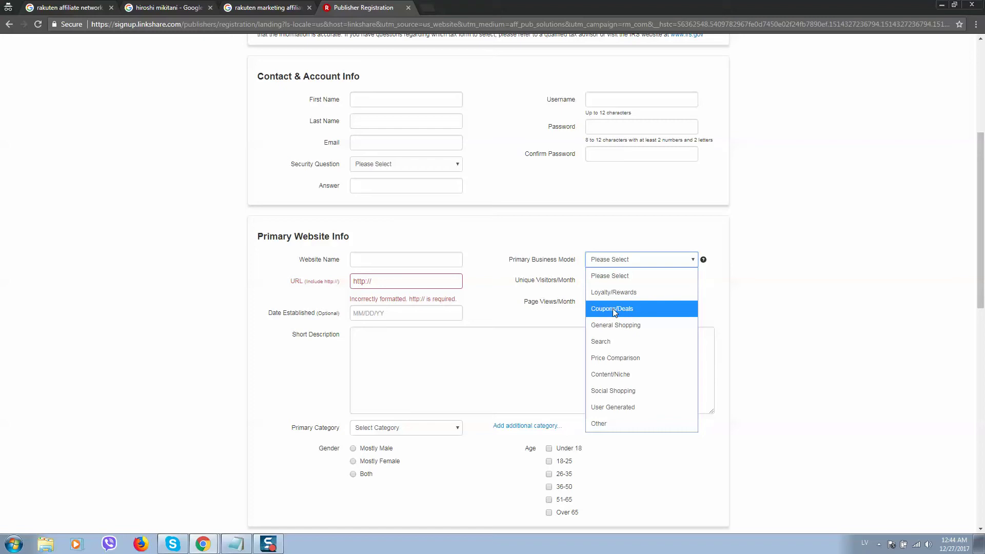
pyautogui.click(430, 319)
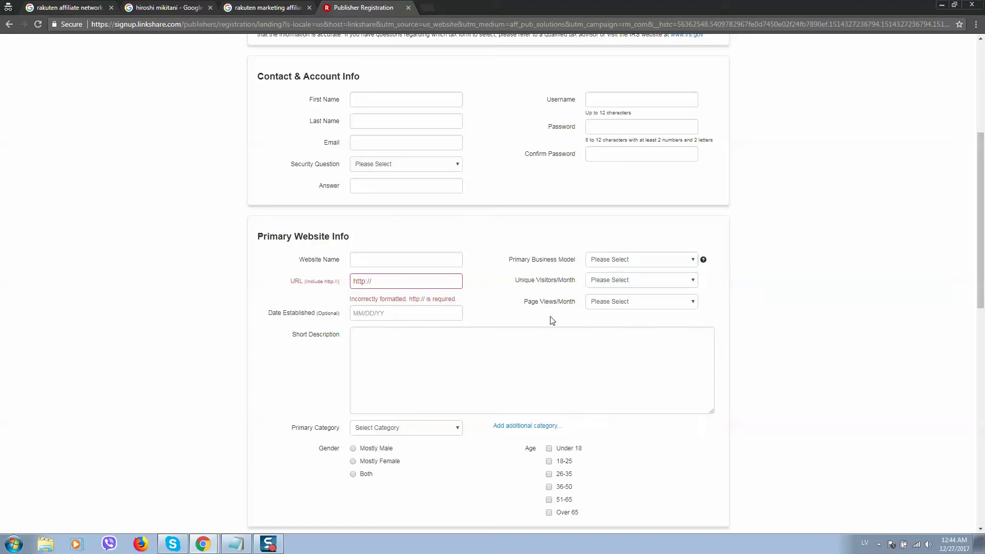
pyautogui.scroll(-4, 365, 298)
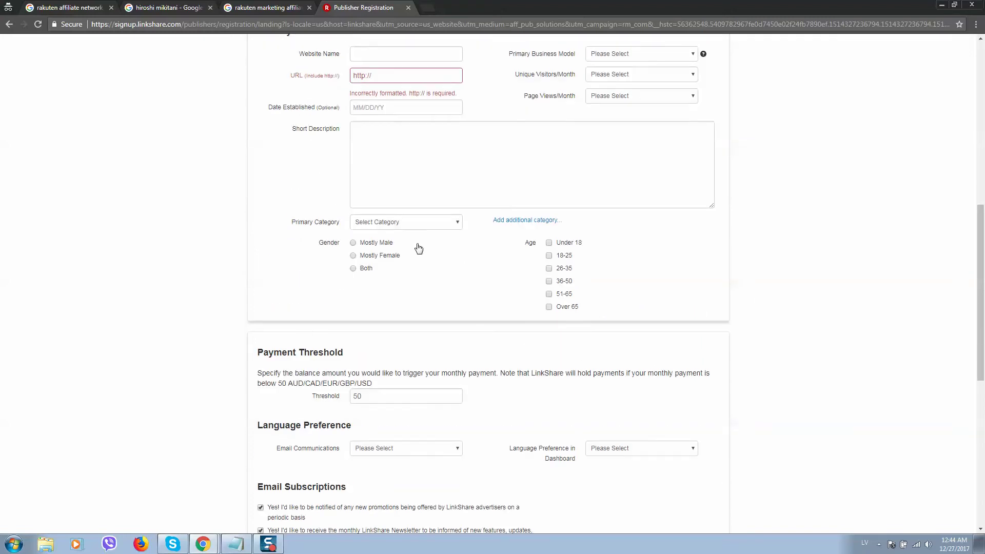
# Scroll the Membership Agreement to its end, then tick the accept-terms and 18-or-older boxes.
pyautogui.scroll(-2, 422, 246)
pyautogui.scroll(-1, 431, 336)
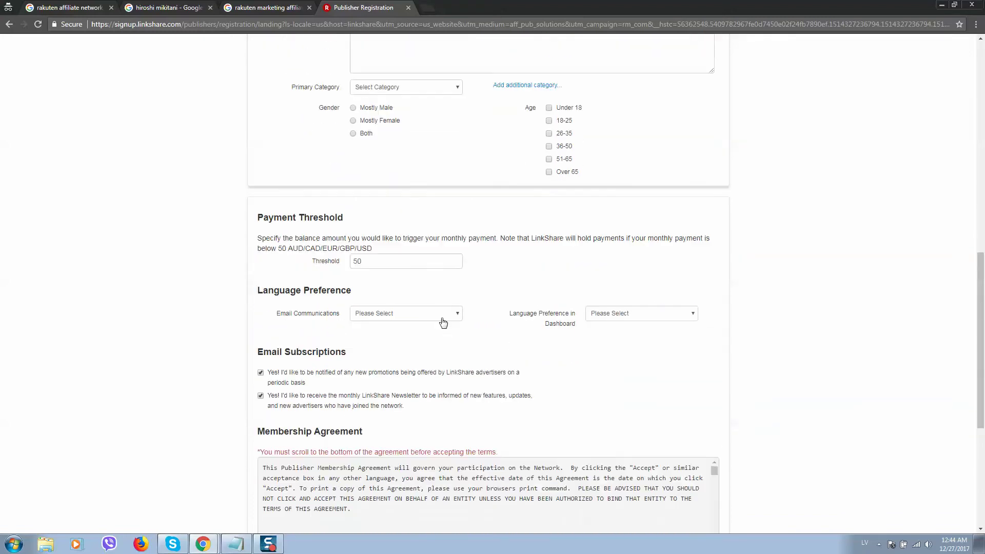
pyautogui.scroll(-2, 413, 247)
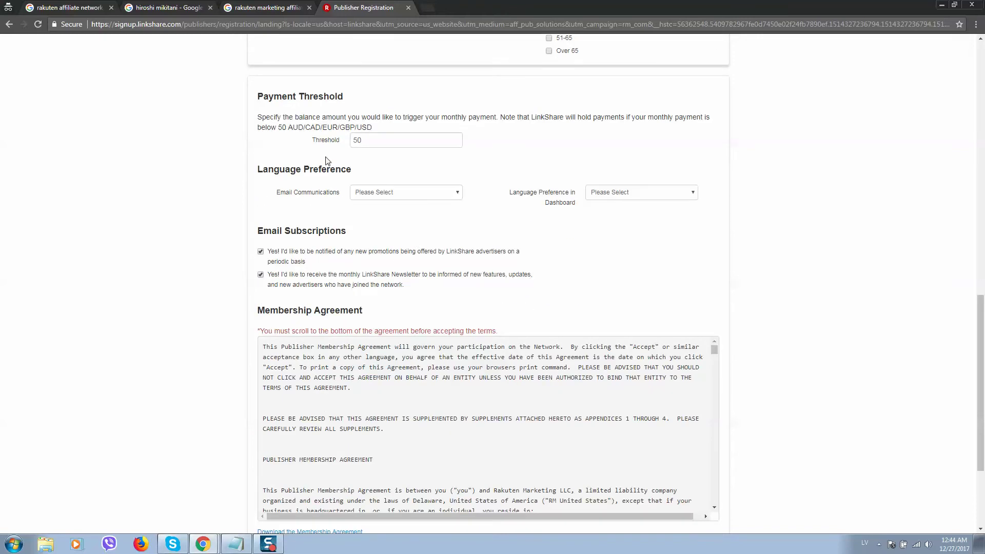
pyautogui.scroll(-3, 333, 156)
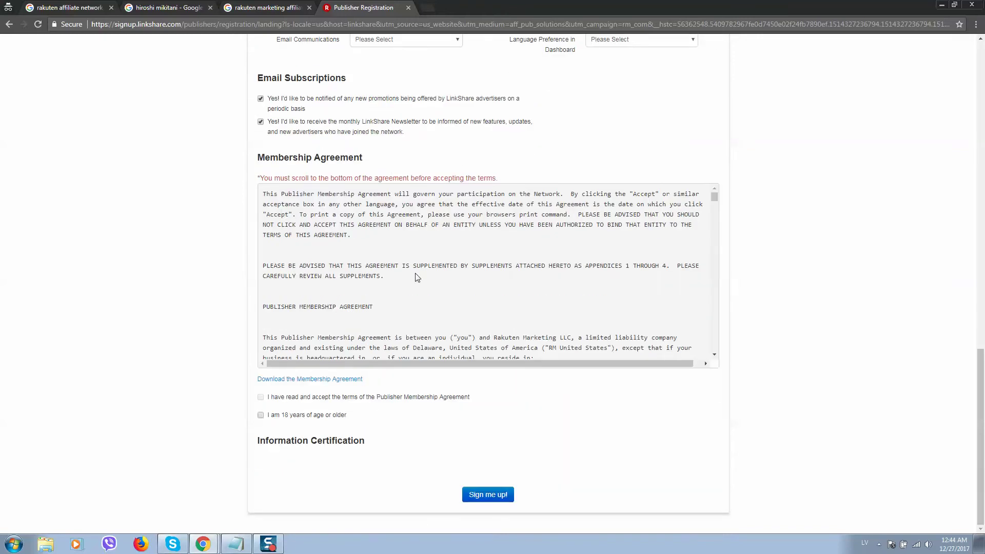
pyautogui.scroll(-10, 490, 260)
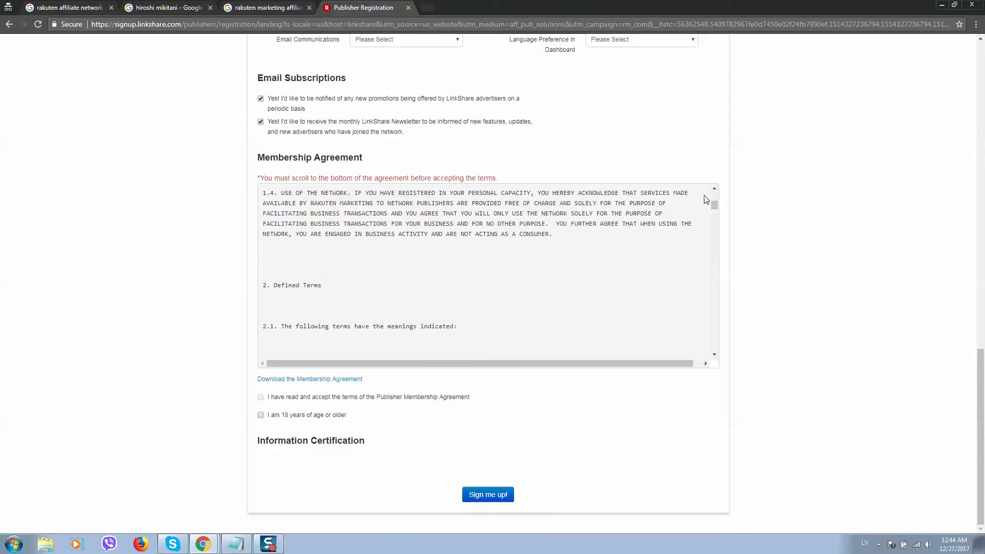
pyautogui.moveTo(715, 206); pyautogui.dragTo(705, 359)
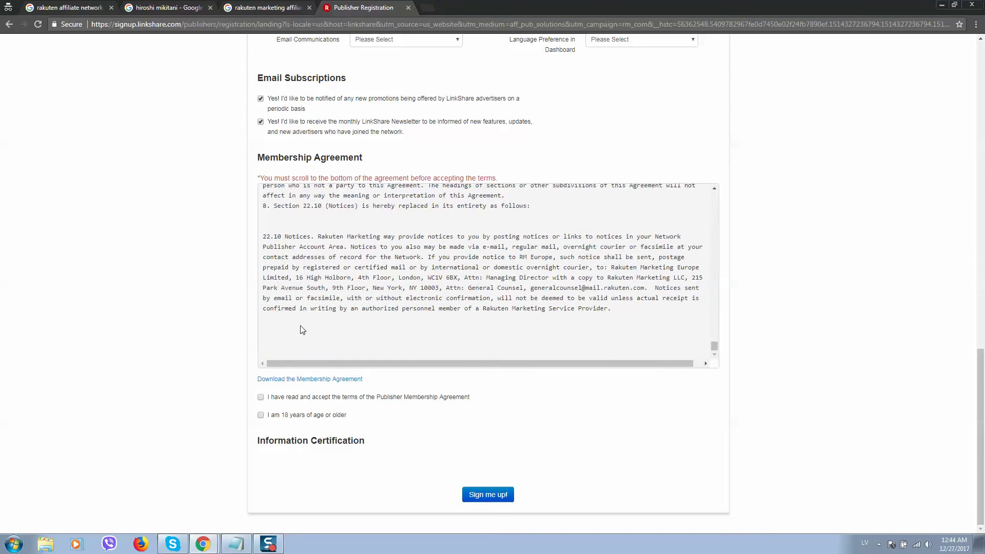
pyautogui.click(260, 397)
pyautogui.click(261, 416)
# Bring up the Chrome window with the Publisher Dashboard and open the account's site list.
pyautogui.click(942, 6)
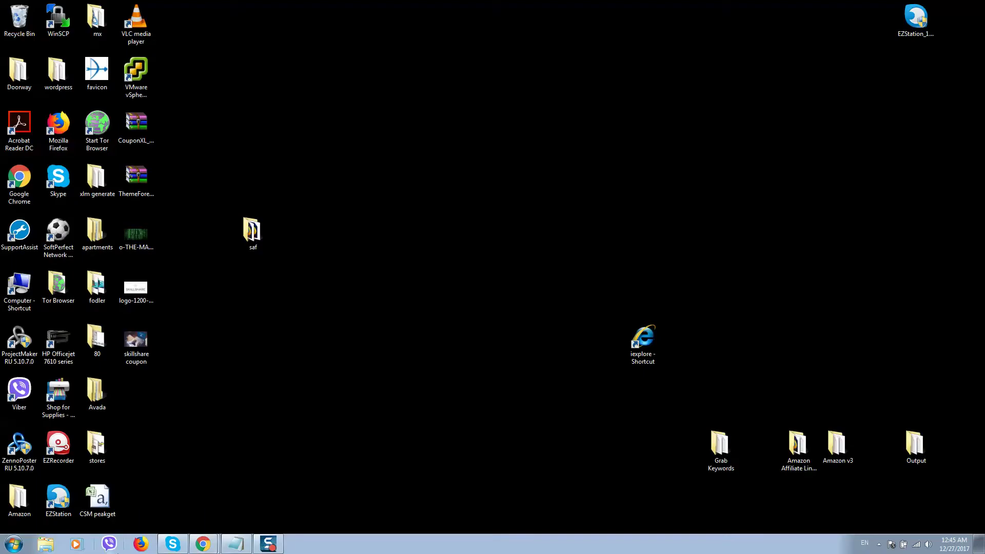
pyautogui.click(189, 501)
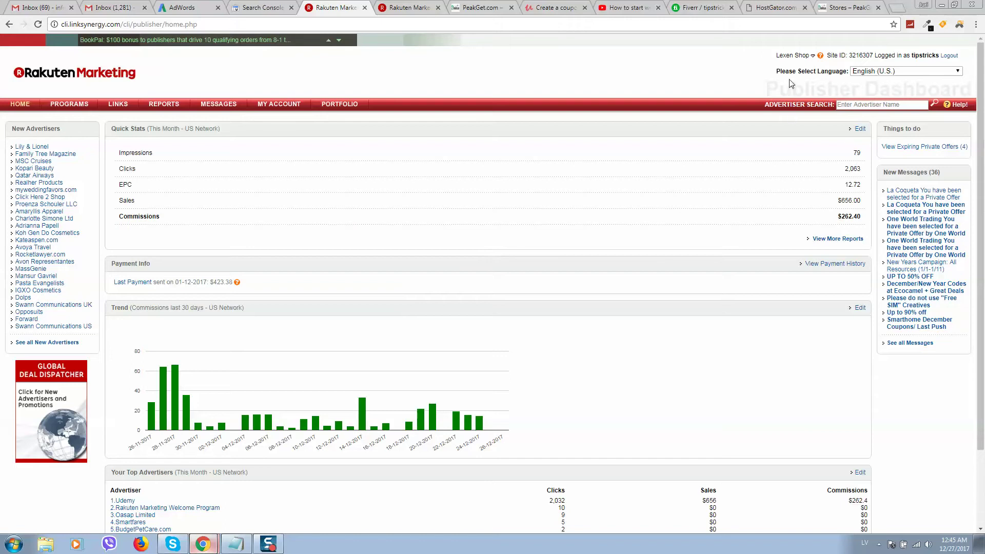
pyautogui.click(812, 56)
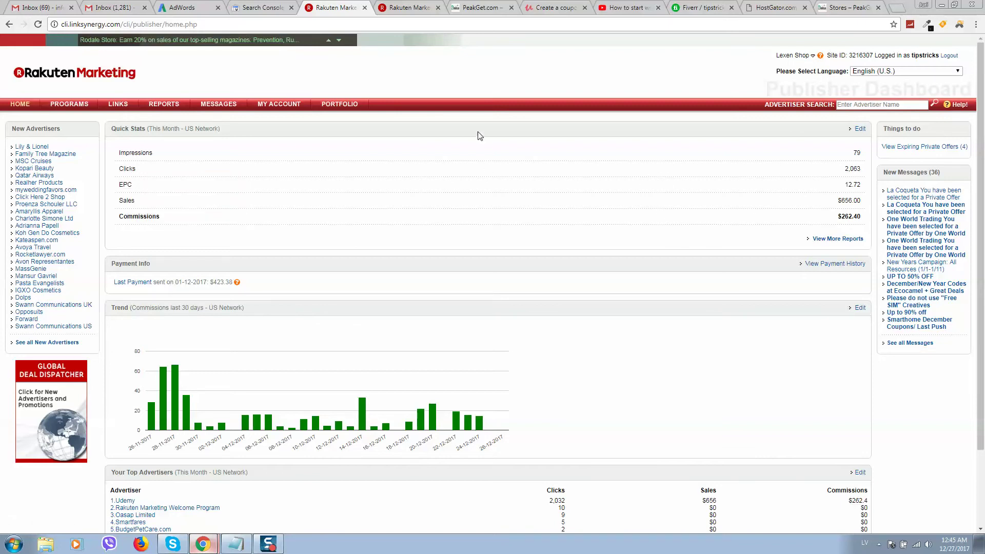
# Switch to the PeakGet Stores page and open the Amazon store page.
pyautogui.click(834, 8)
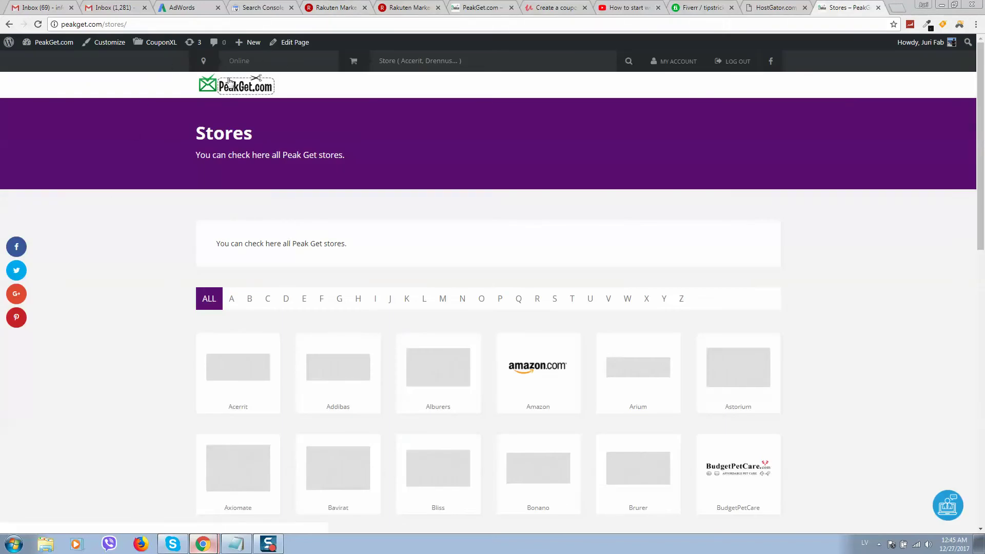
pyautogui.scroll(-7, 580, 221)
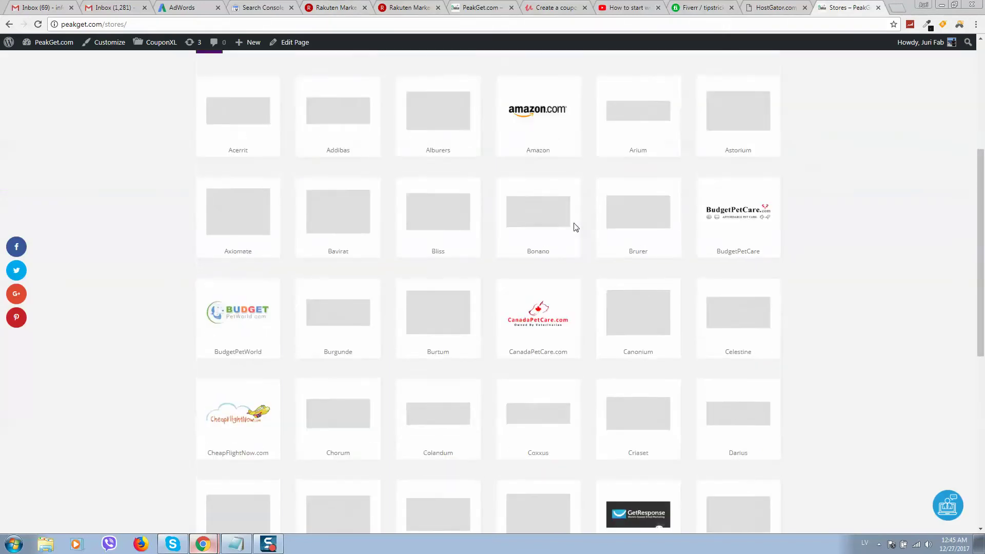
pyautogui.scroll(4, 473, 220)
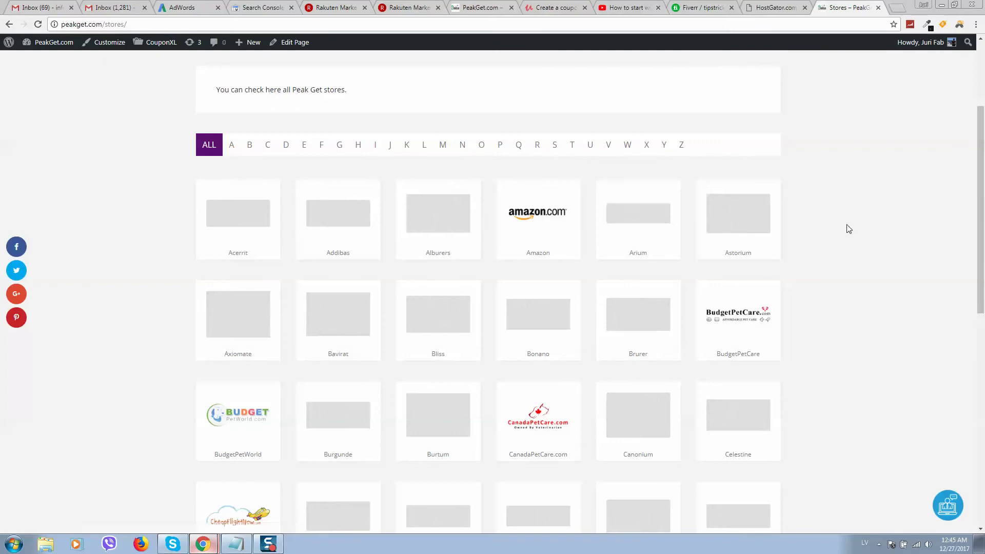
pyautogui.click(565, 232)
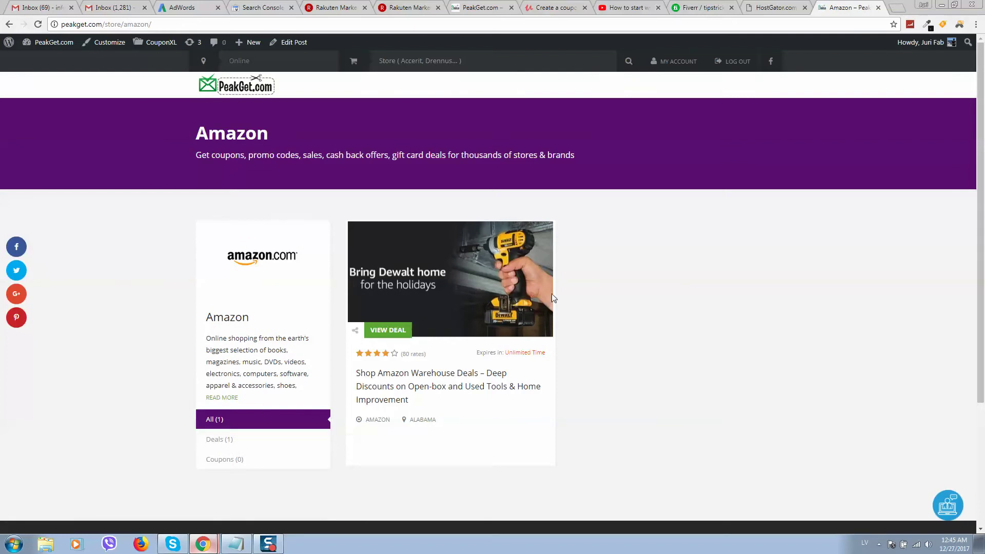
# View the Amazon Warehouse deal, go back to the Amazon store, then return to Rakuten Marketing.
pyautogui.click(406, 384)
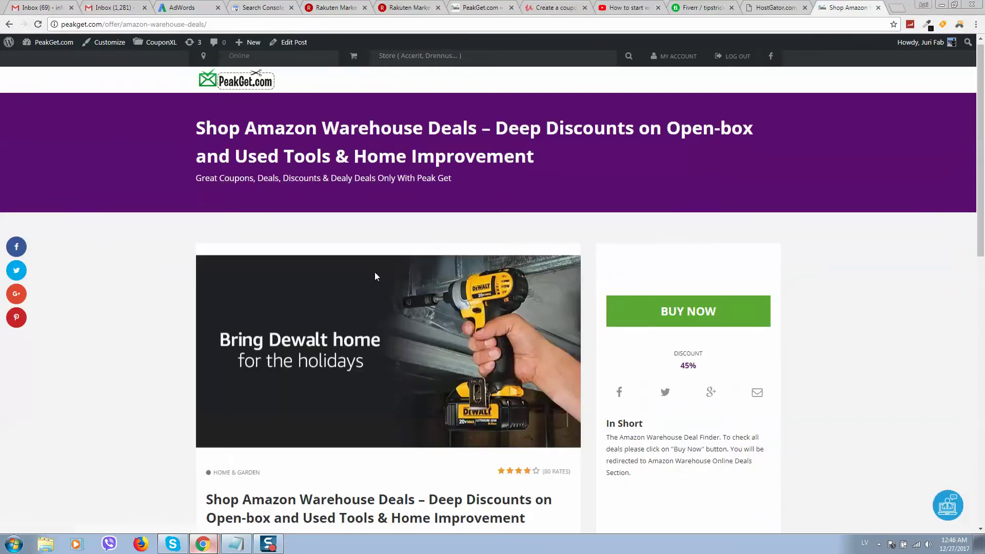
pyautogui.scroll(-4, 395, 230)
pyautogui.scroll(3, 395, 231)
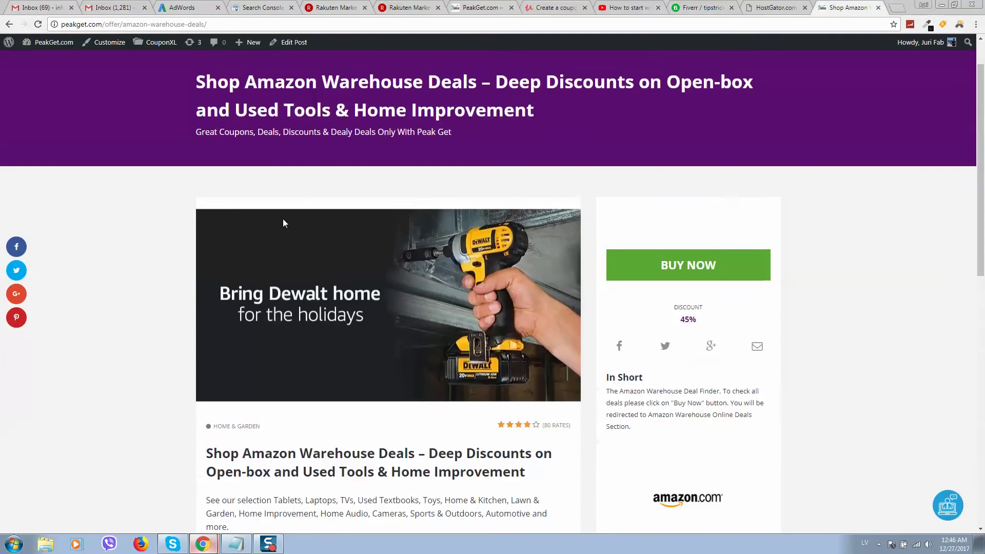
pyautogui.click(6, 25)
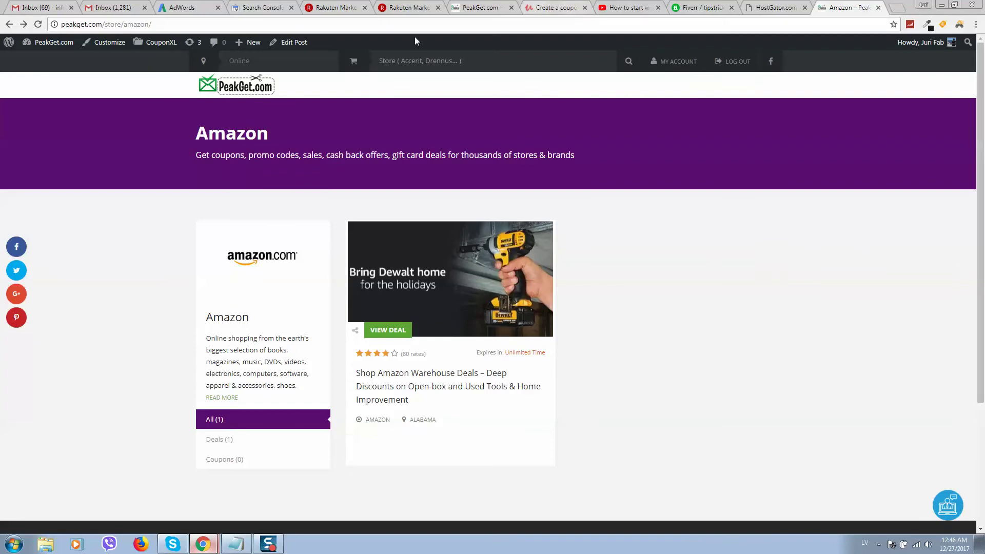
pyautogui.click(333, 11)
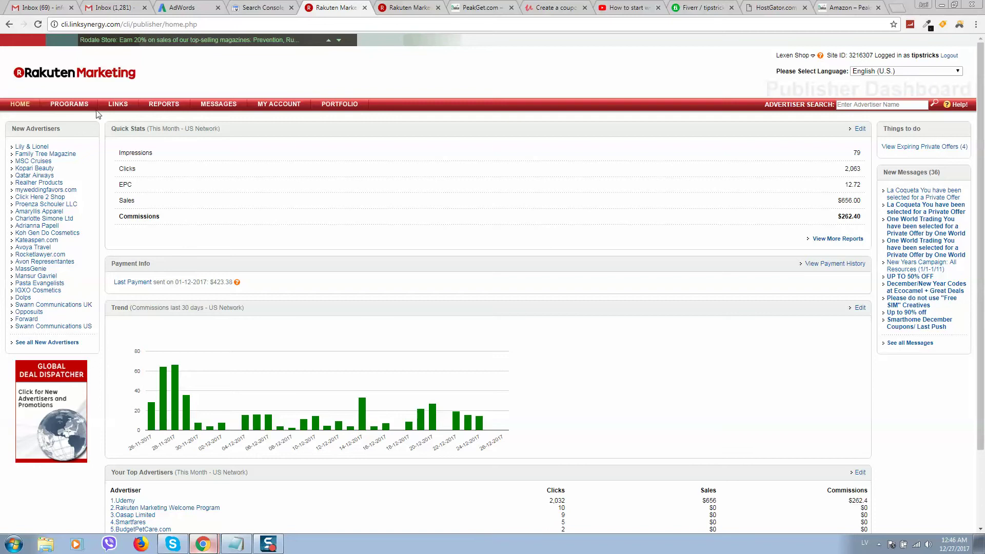
# Use the PROGRAMS menu in the navigation bar to reach the advertiser categories page.
pyautogui.moveTo(88, 108)
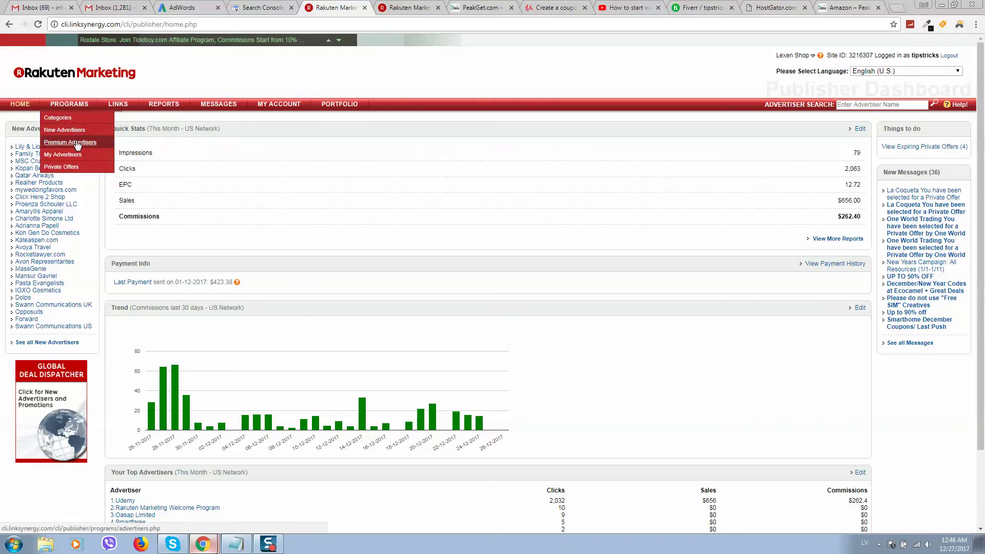
pyautogui.click(57, 118)
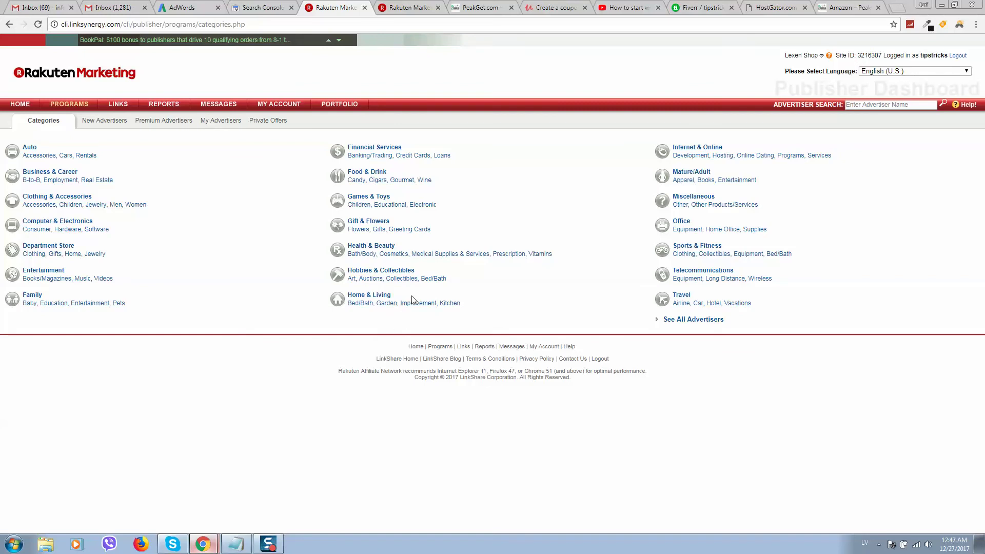
# List Internet & Online advertisers and inspect Rocketlawyer's 1-day return period and 30.00% commission.
pyautogui.click(698, 148)
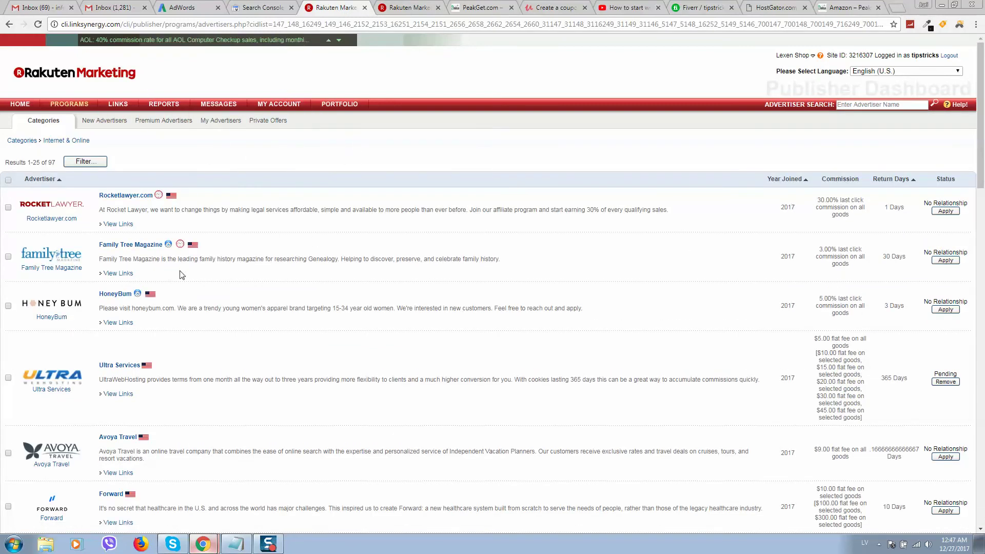
pyautogui.scroll(-4, 642, 268)
pyautogui.scroll(4, 642, 269)
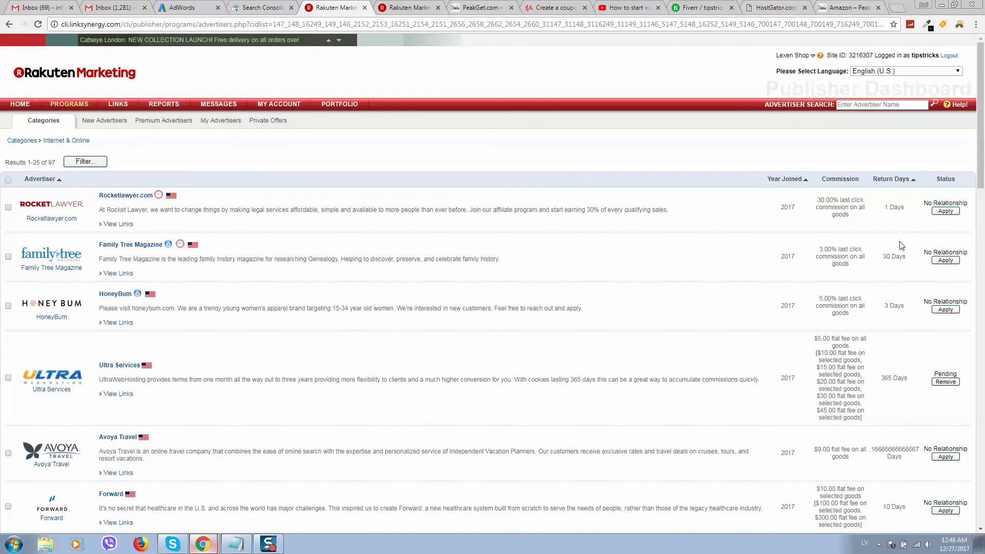
pyautogui.moveTo(908, 205); pyautogui.dragTo(872, 213)
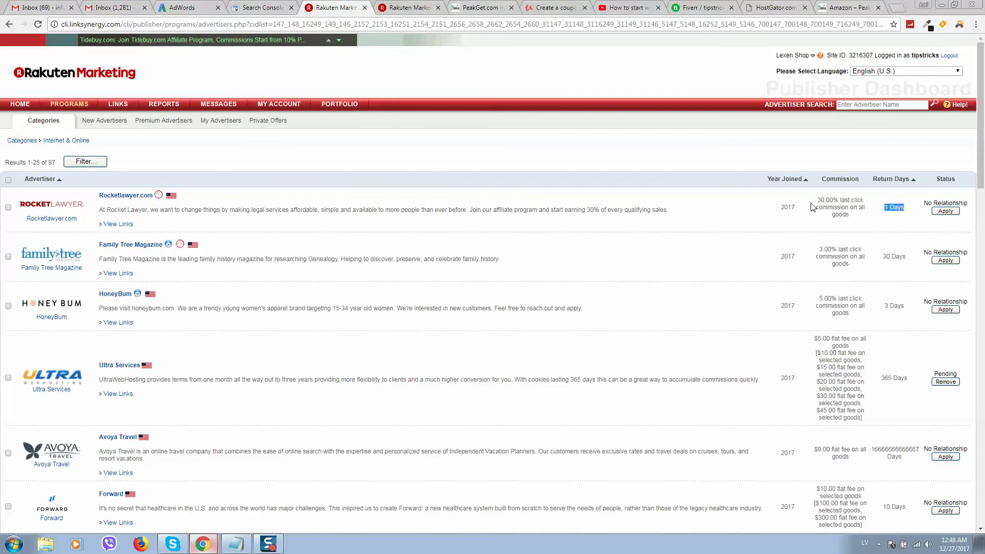
pyautogui.moveTo(817, 201); pyautogui.dragTo(844, 197)
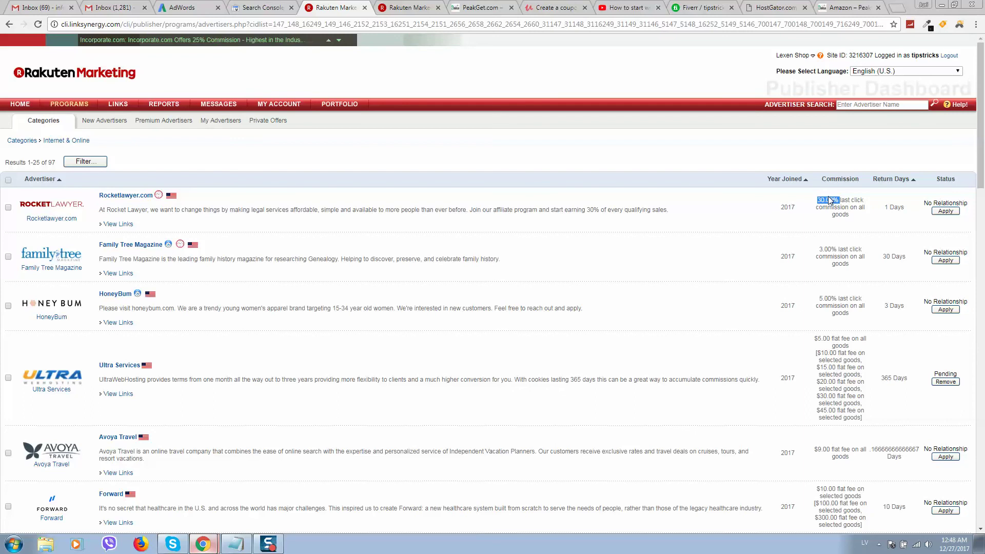
pyautogui.click(879, 203)
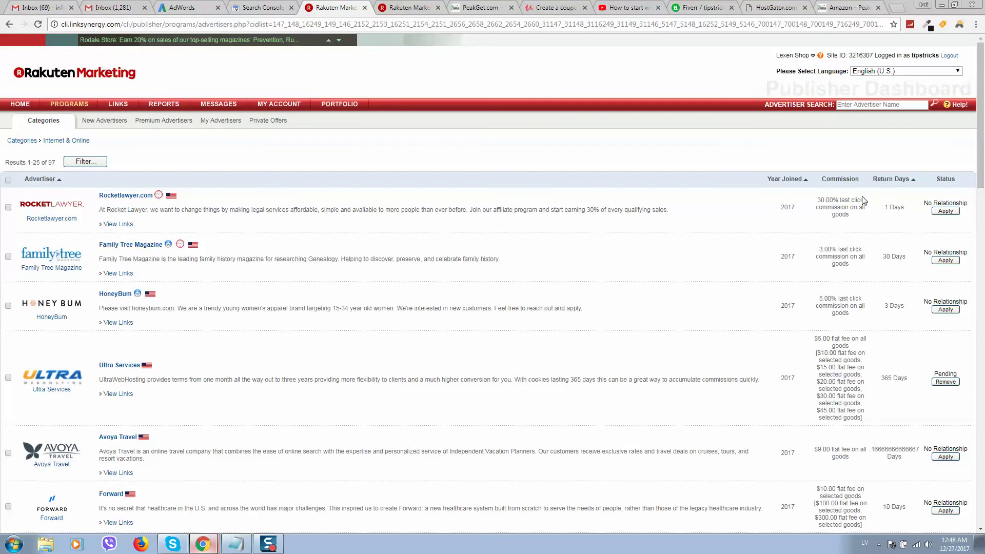
# Sort the advertisers by Return Days, longest first.
pyautogui.click(893, 179)
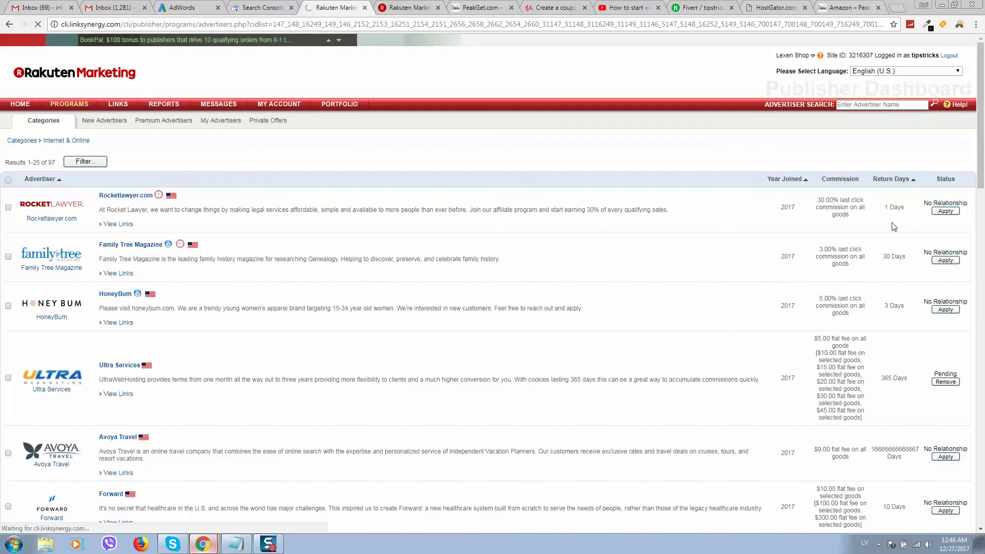
pyautogui.click(901, 179)
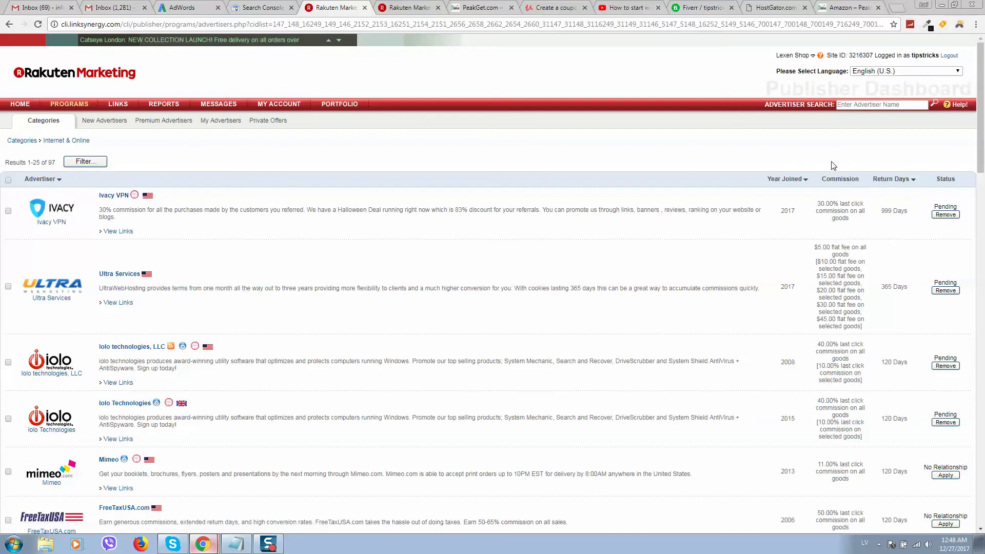
pyautogui.scroll(-5, 869, 246)
pyautogui.scroll(4, 869, 257)
pyautogui.scroll(-4, 903, 293)
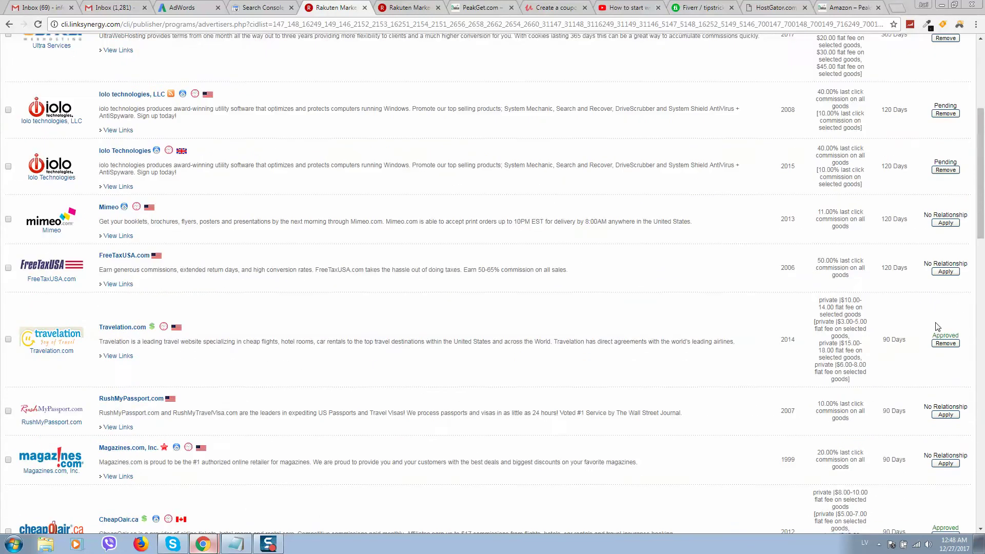
pyautogui.scroll(-20, 904, 339)
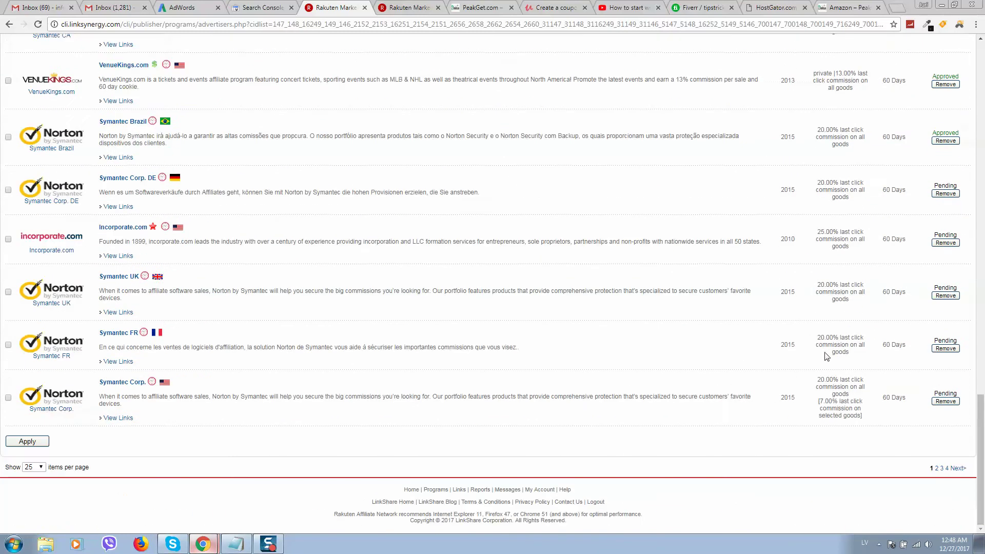
# In the other Rakuten tab, go to page 3 of the advertiser results.
pyautogui.hotkey('ctrl', 'Tab')
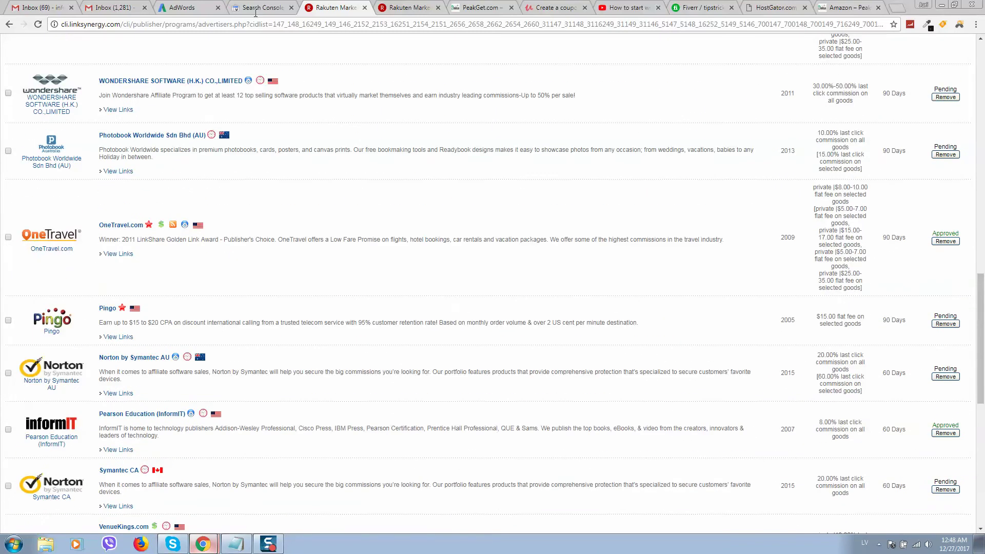
pyautogui.scroll(-15, 15, 266)
pyautogui.scroll(10, 15, 266)
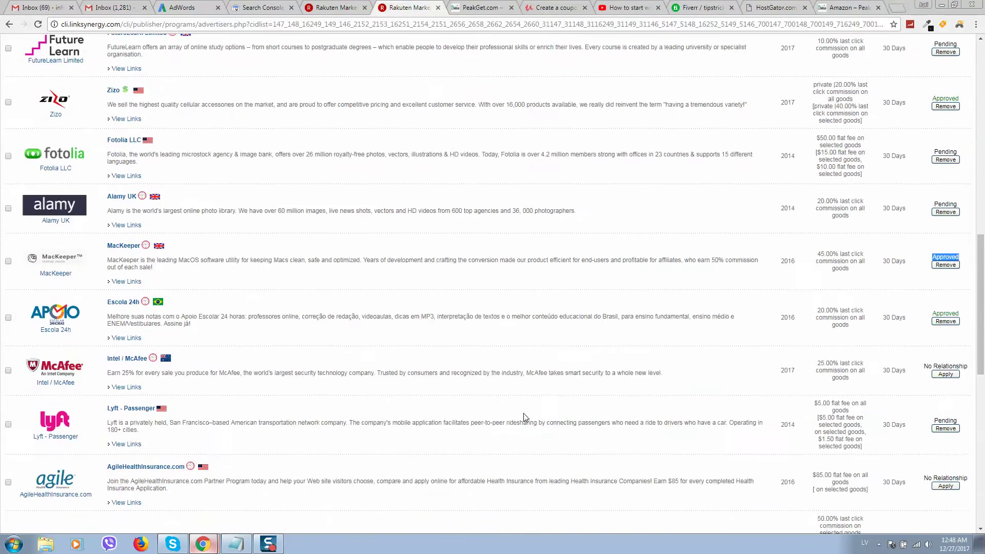
pyautogui.scroll(-10, 523, 418)
pyautogui.click(942, 469)
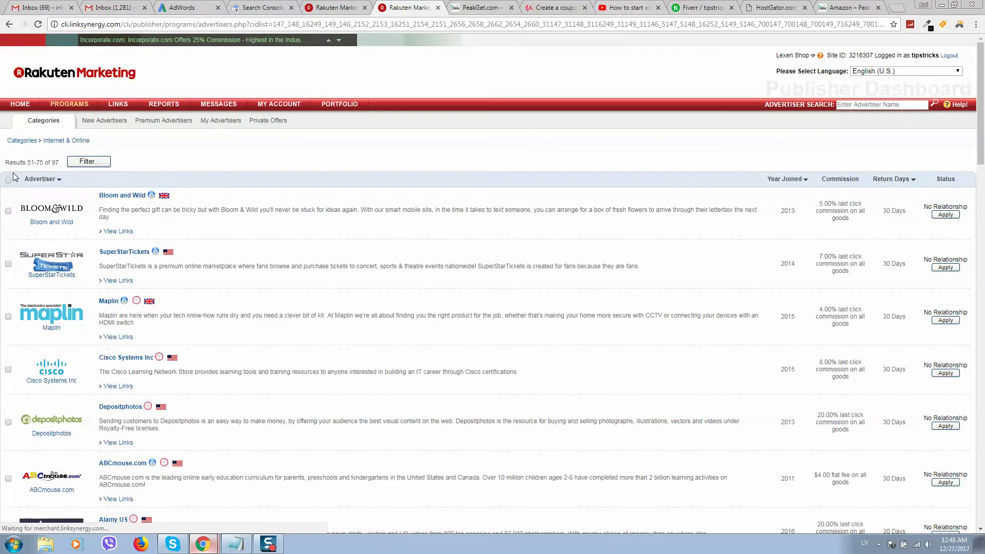
# Tick the select-all checkbox to mark every advertiser in results 51–75.
pyautogui.click(9, 180)
pyautogui.scroll(-12, 834, 228)
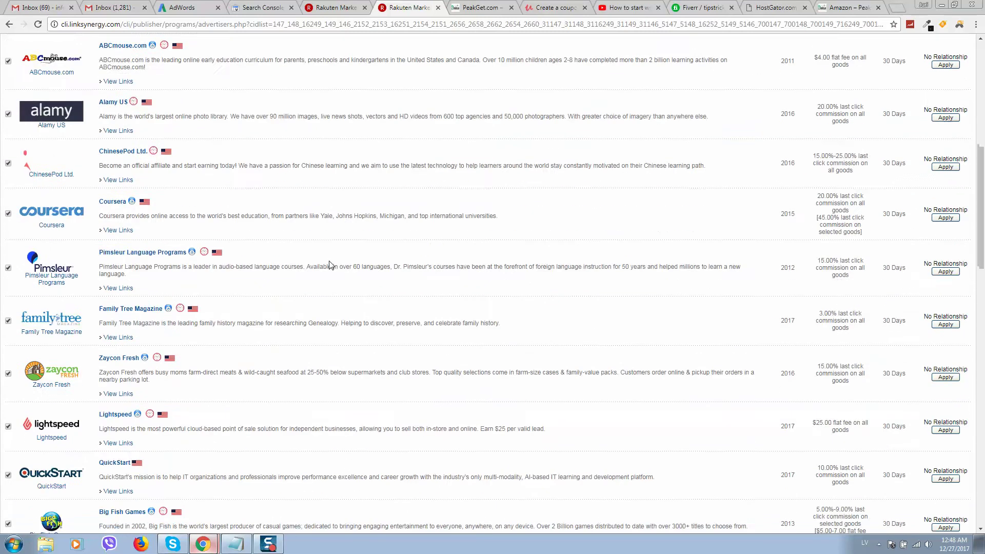
pyautogui.scroll(-3, 804, 185)
pyautogui.scroll(-11, 823, 201)
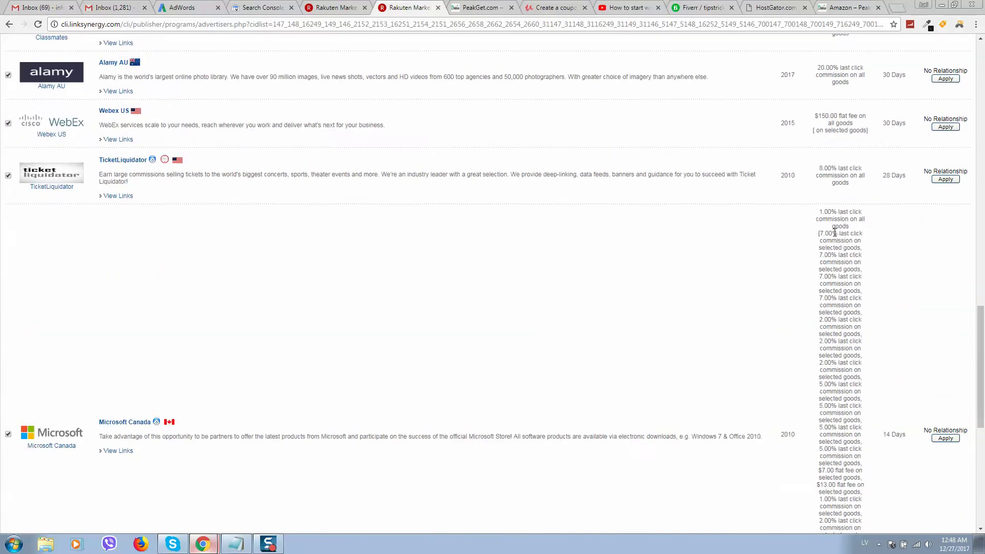
pyautogui.scroll(-3, 337, 257)
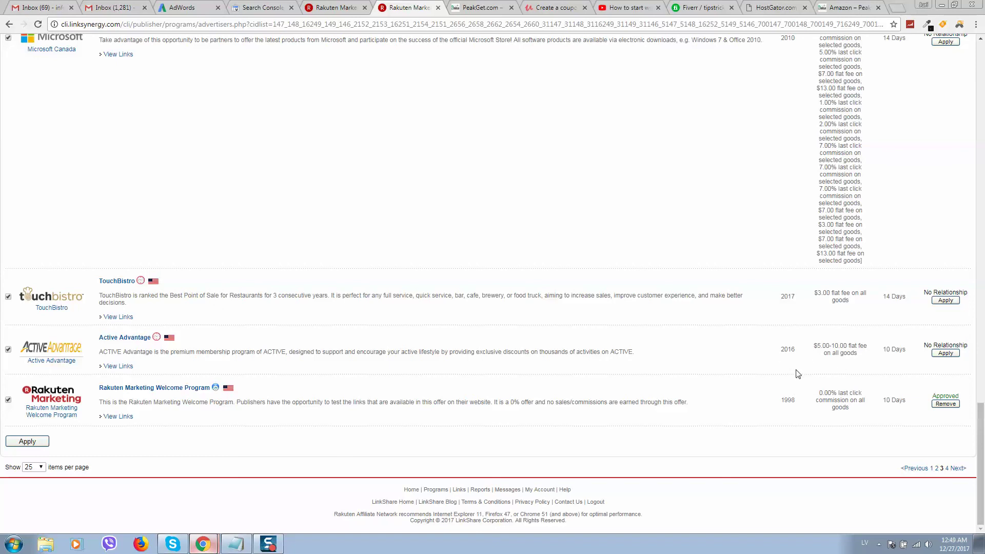
pyautogui.scroll(20, 821, 257)
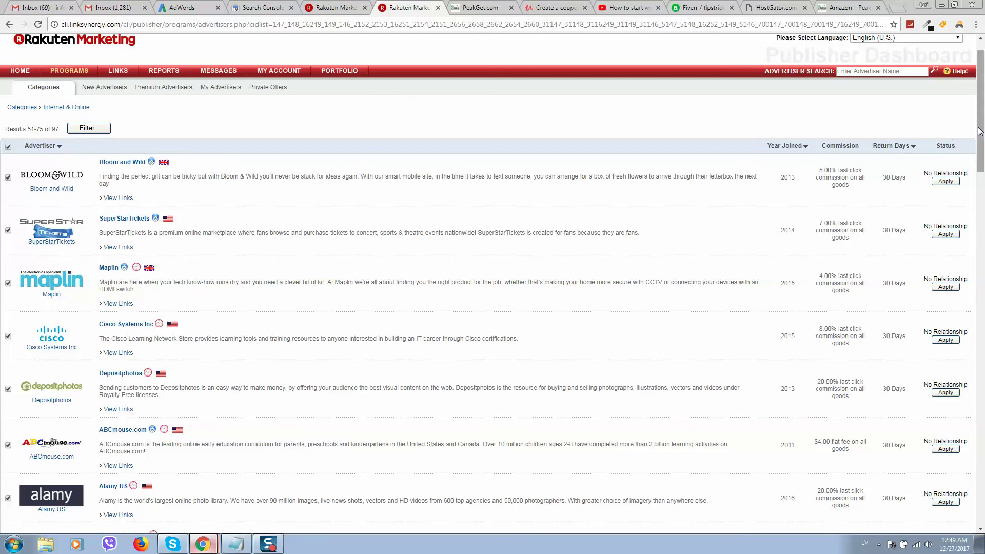
pyautogui.moveTo(981, 132); pyautogui.dragTo(983, 374)
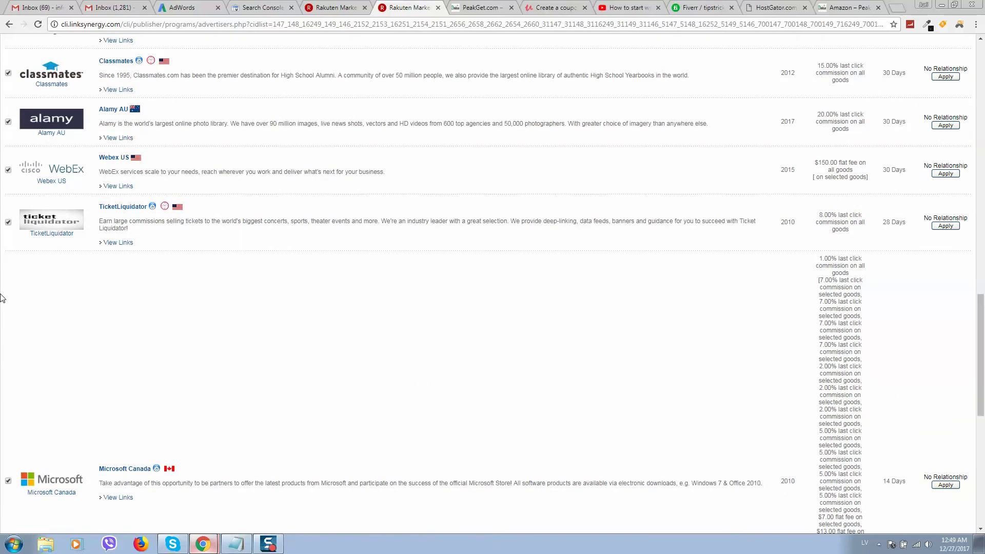
# Click Apply to submit applications for all checked advertisers.
pyautogui.scroll(-3, 77, 313)
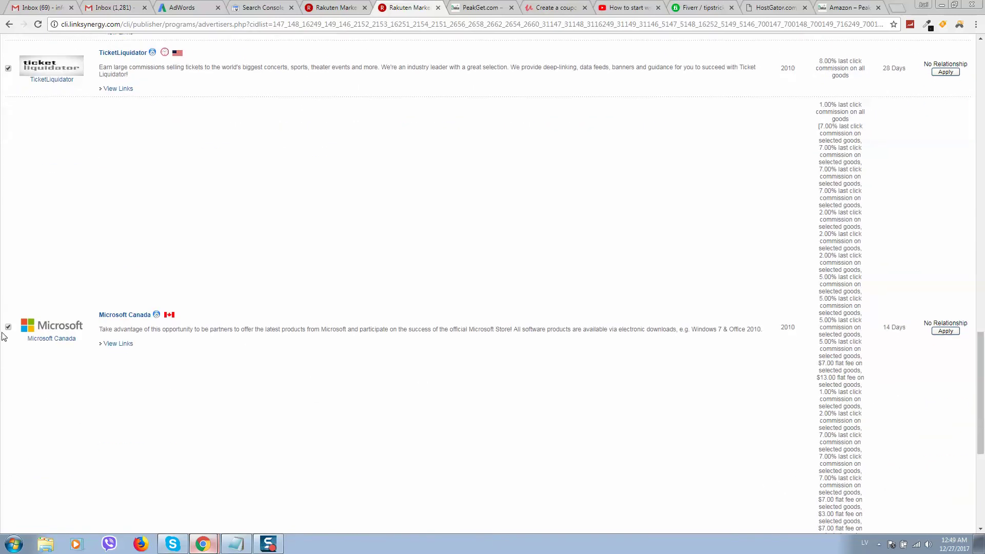
pyautogui.scroll(-5, 72, 368)
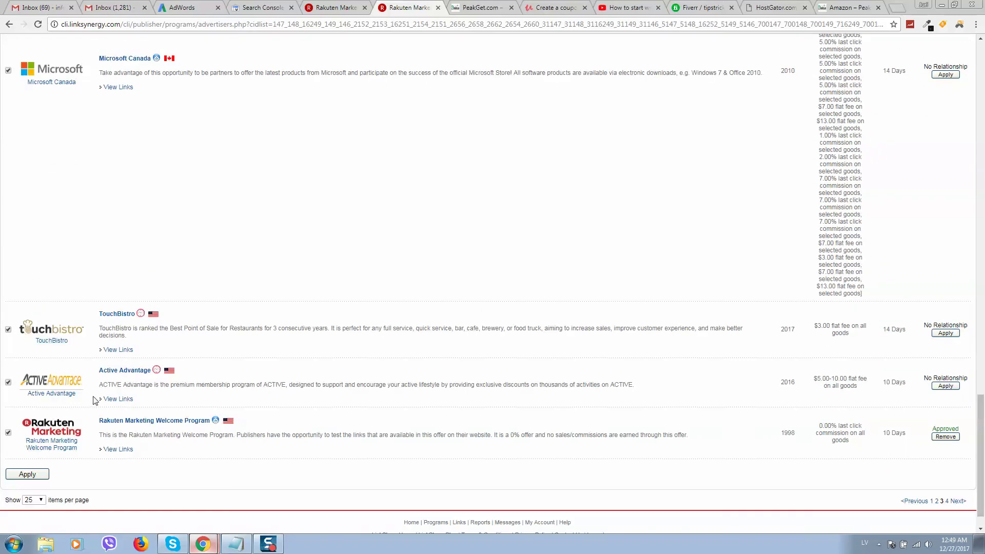
pyautogui.scroll(10, 102, 386)
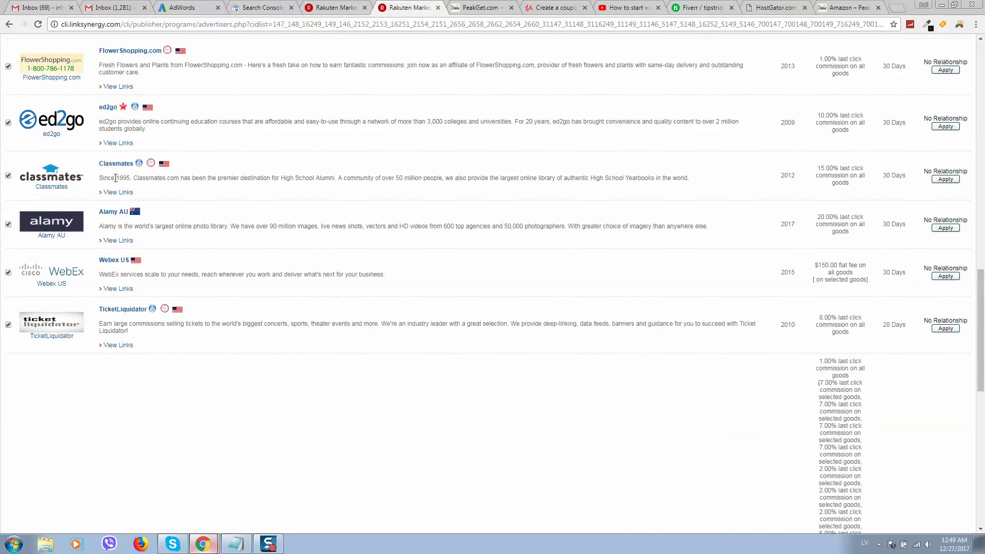
pyautogui.scroll(4, 113, 161)
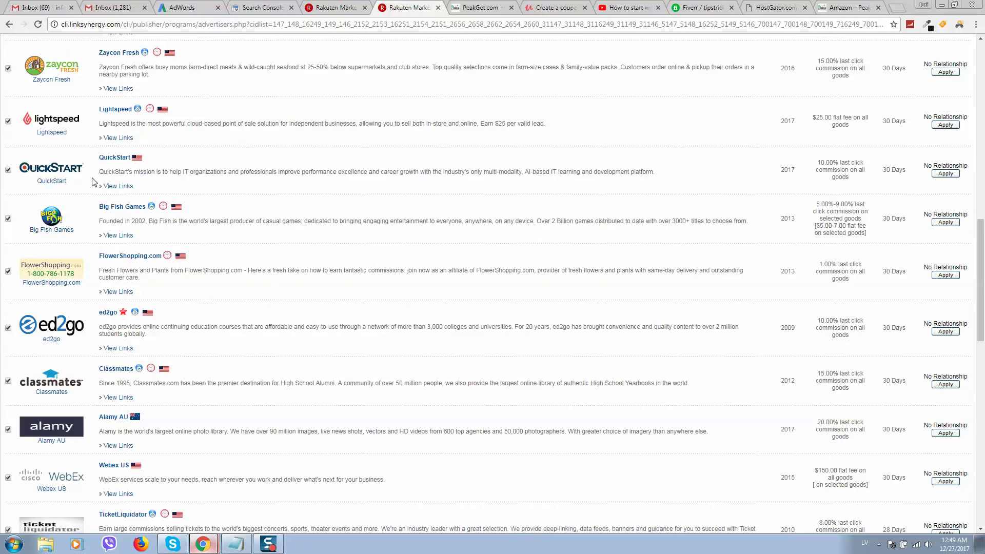
pyautogui.scroll(4, 92, 177)
pyautogui.scroll(3, 88, 172)
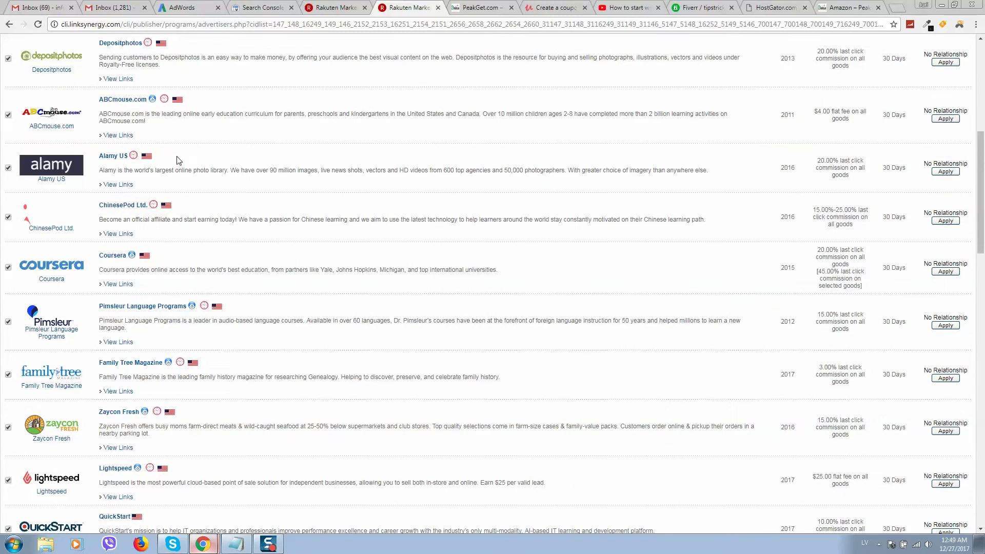
pyautogui.scroll(-15, 242, 192)
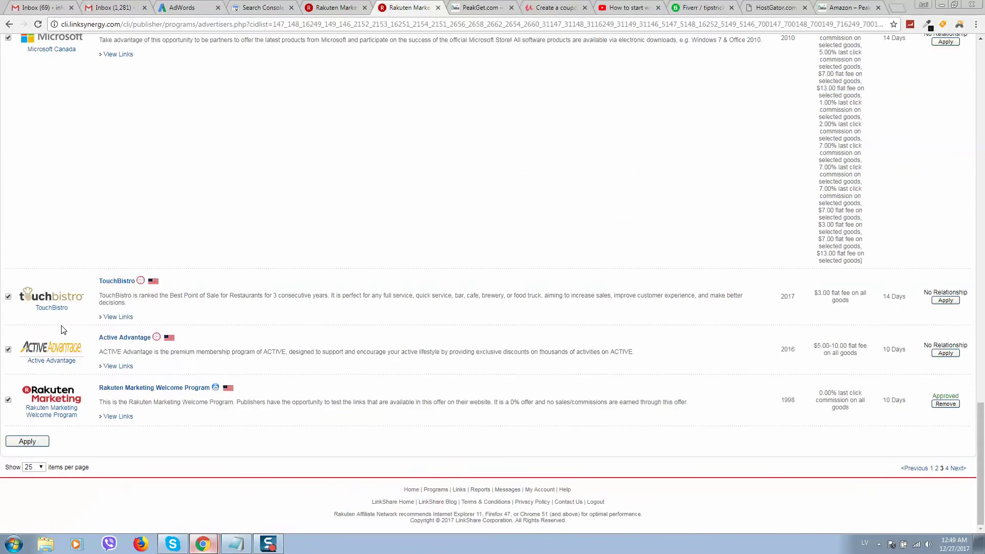
pyautogui.click(31, 441)
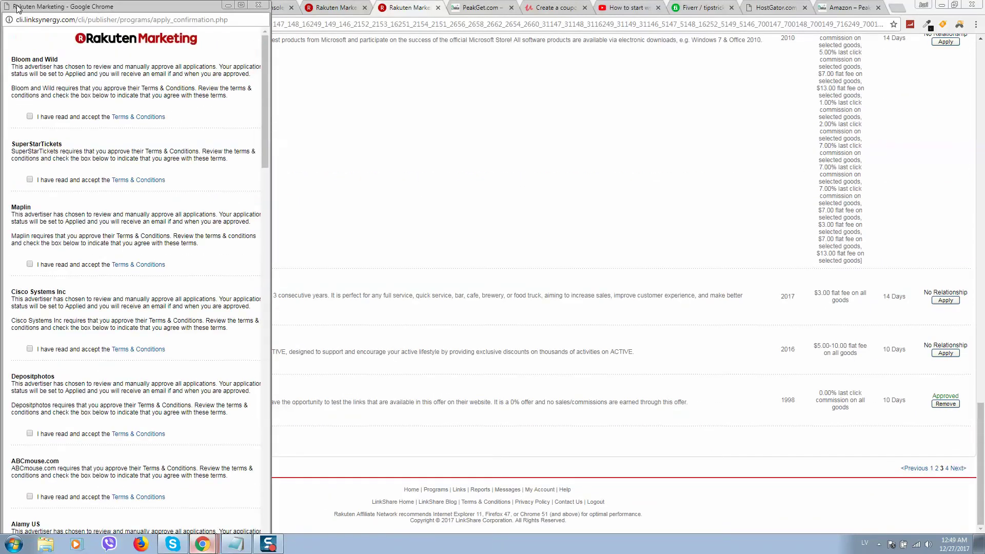
# Center the confirmation window and accept terms for Maplin, Cisco Systems Inc, Depositphotos and ChinesePod Ltd.
pyautogui.moveTo(32, 8); pyautogui.dragTo(405, 276)
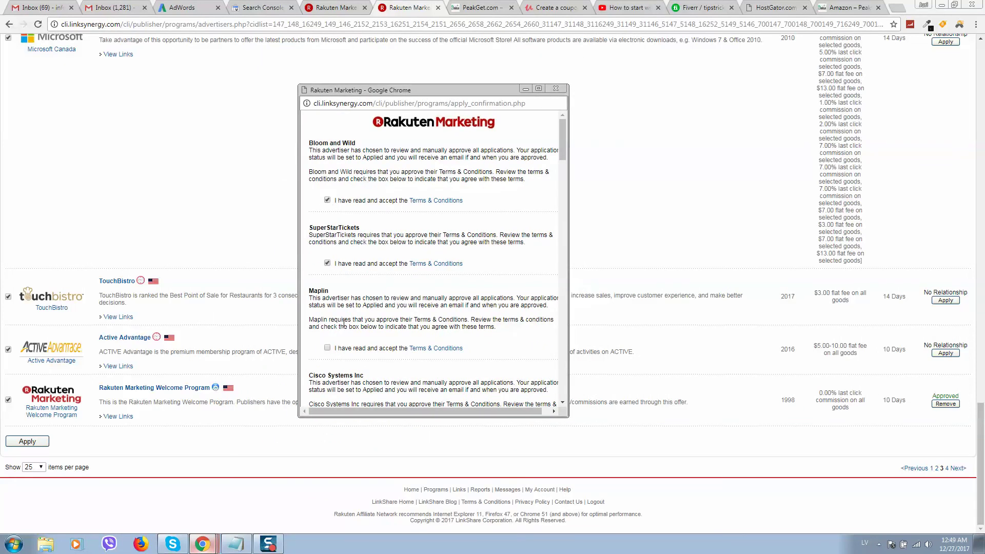
pyautogui.click(327, 348)
pyautogui.scroll(-2, 368, 296)
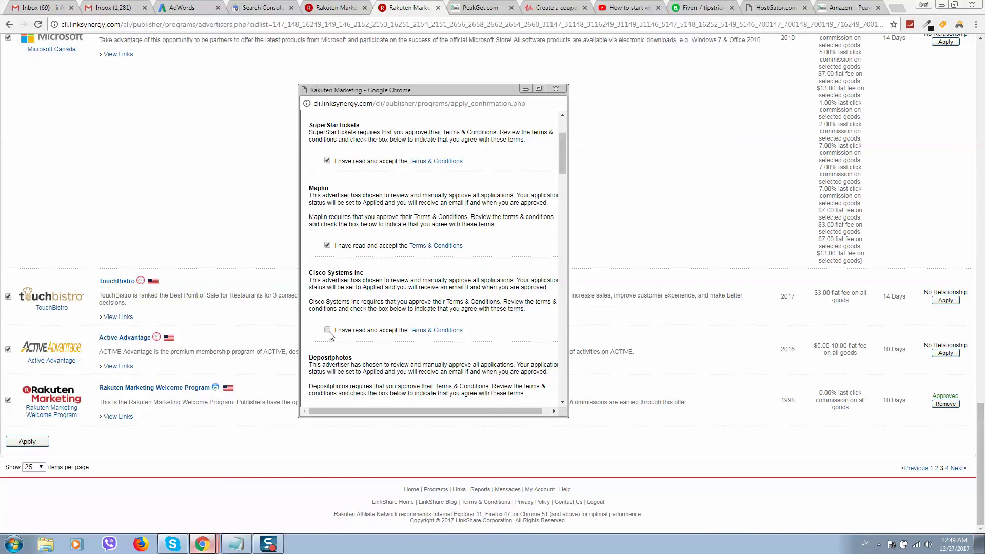
pyautogui.click(328, 330)
pyautogui.scroll(-1, 328, 334)
pyautogui.click(328, 364)
pyautogui.scroll(-5, 344, 332)
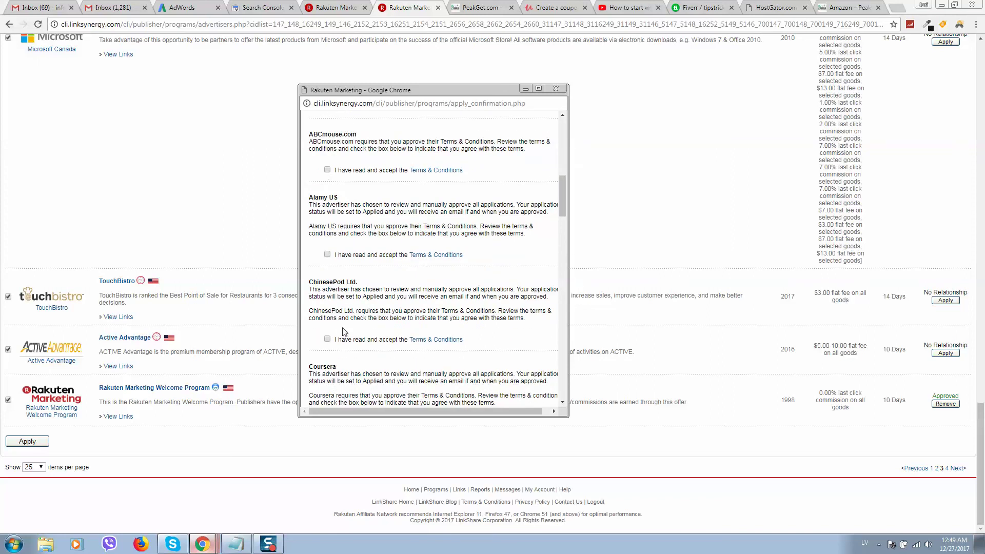
pyautogui.scroll(2, 346, 214)
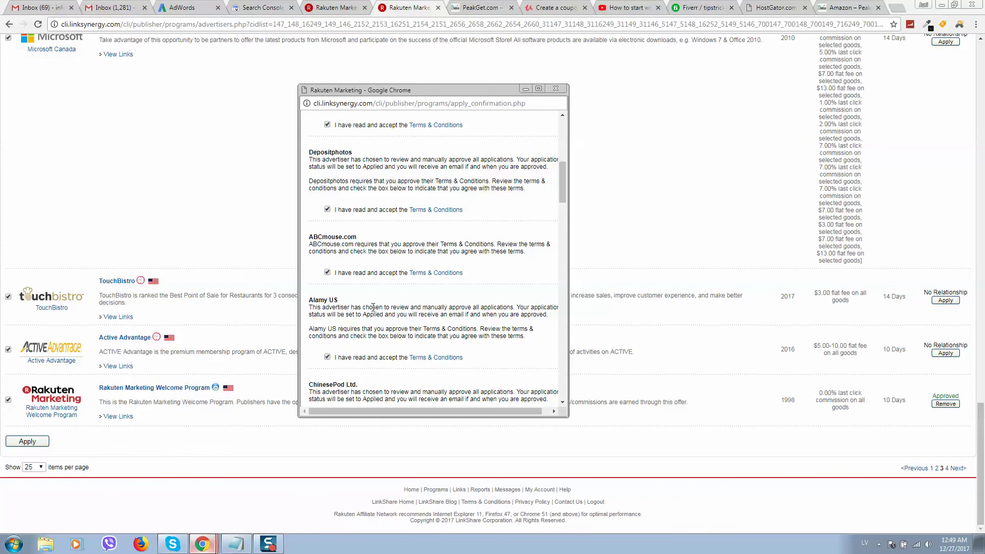
pyautogui.scroll(-2, 373, 307)
pyautogui.click(327, 334)
# Accept the terms for Coursera, Pimsleur Language Programs, Family Tree Magazine and Lightspeed.
pyautogui.scroll(-3, 359, 311)
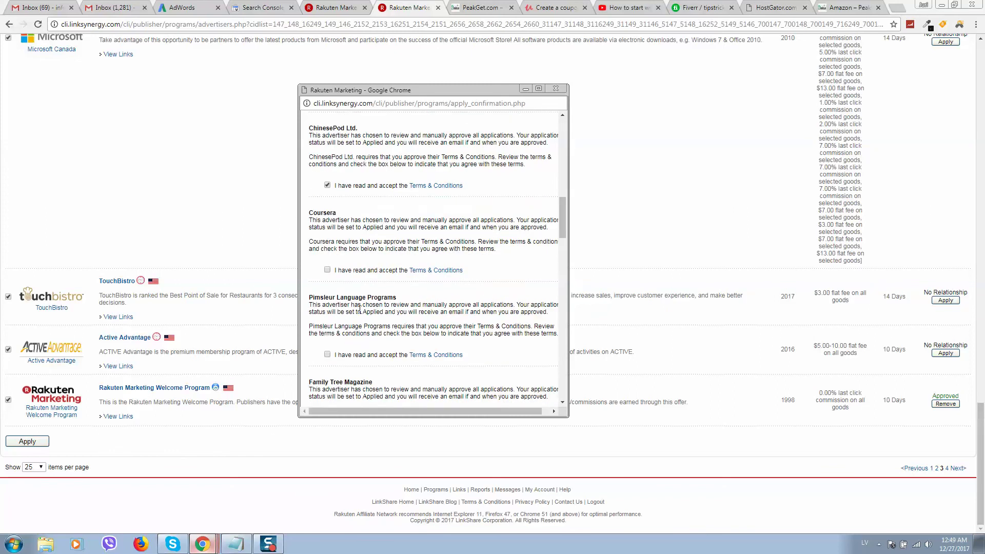
pyautogui.click(327, 270)
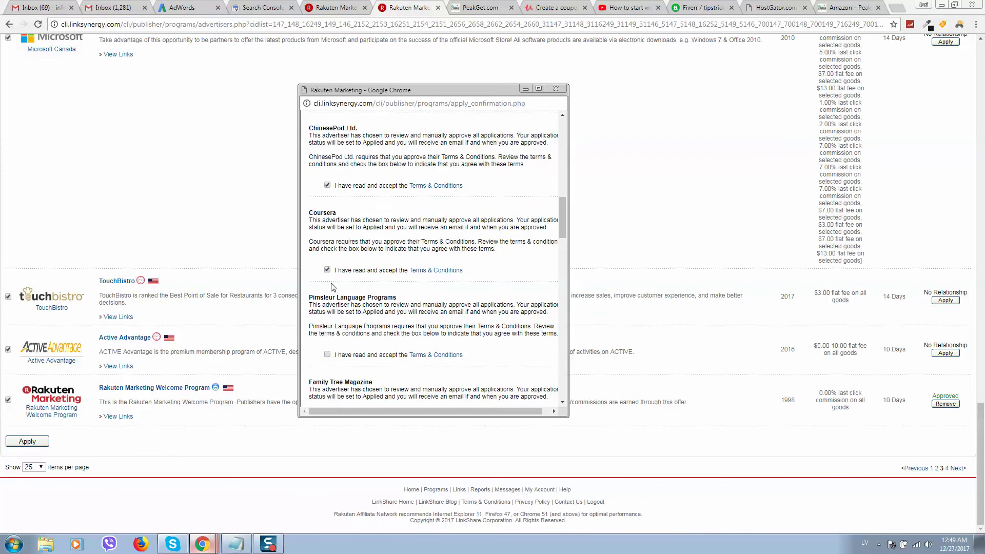
pyautogui.click(328, 355)
pyautogui.scroll(-2, 339, 334)
pyautogui.click(328, 338)
pyautogui.scroll(-2, 328, 331)
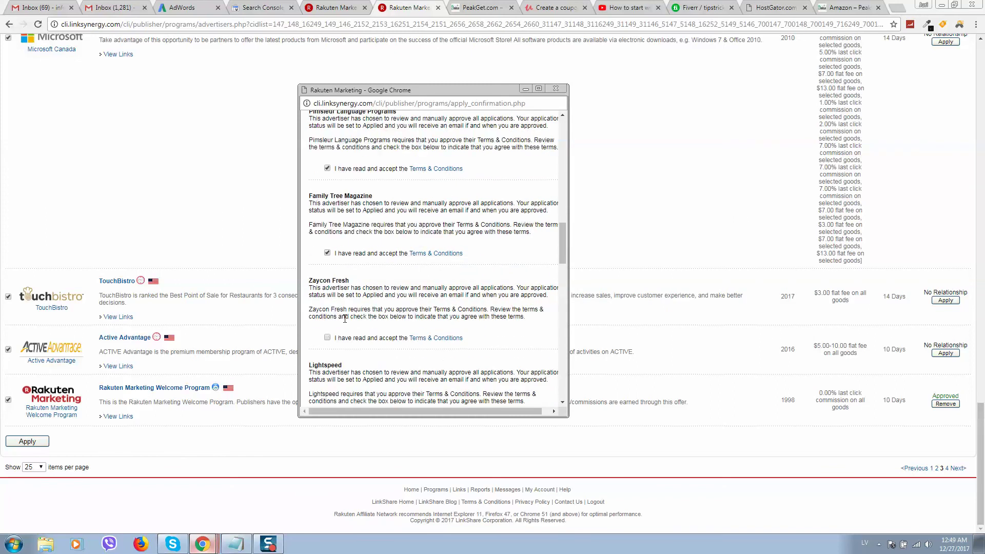
pyautogui.scroll(-1, 339, 342)
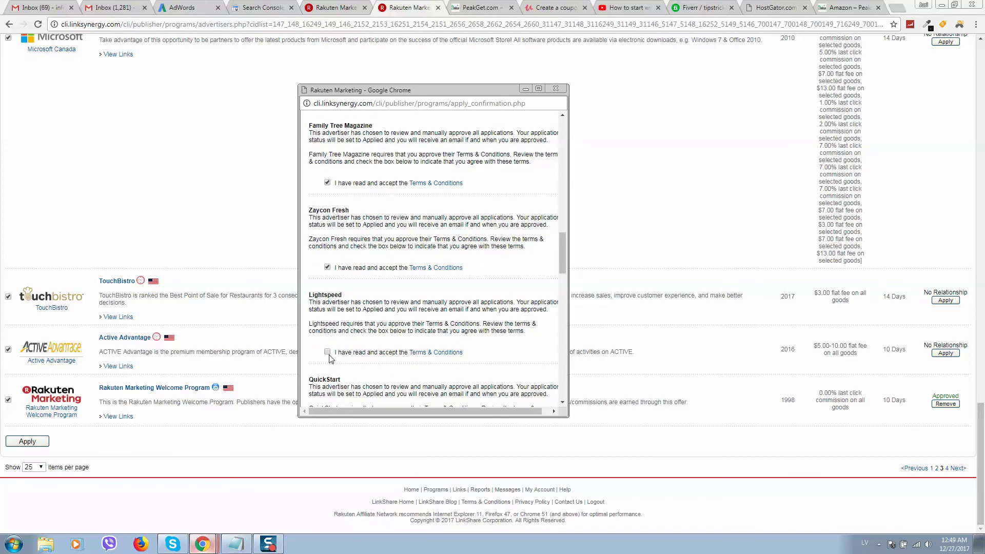
pyautogui.click(327, 352)
pyautogui.scroll(-2, 337, 330)
pyautogui.scroll(-2, 349, 353)
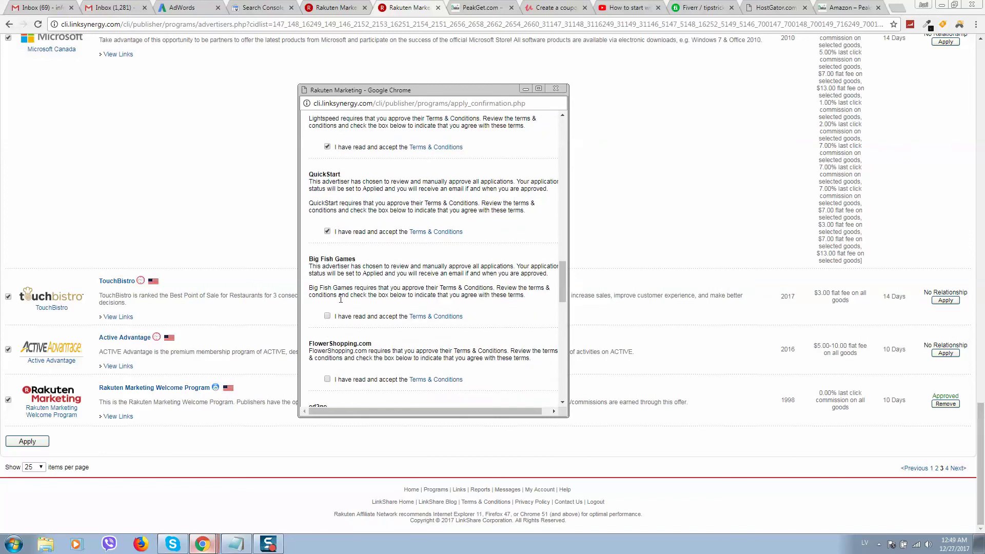
pyautogui.scroll(-2, 332, 321)
# Accept the terms for FlowerShopping.com, ed2go, Alamy AU, Webex US and Microsoft Canada.
pyautogui.click(328, 277)
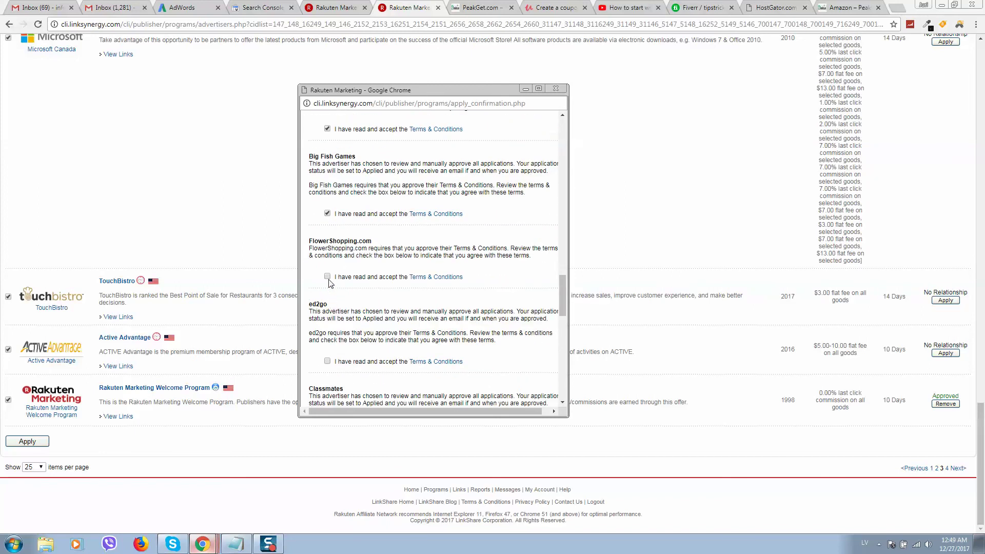
pyautogui.click(328, 361)
pyautogui.scroll(-2, 331, 334)
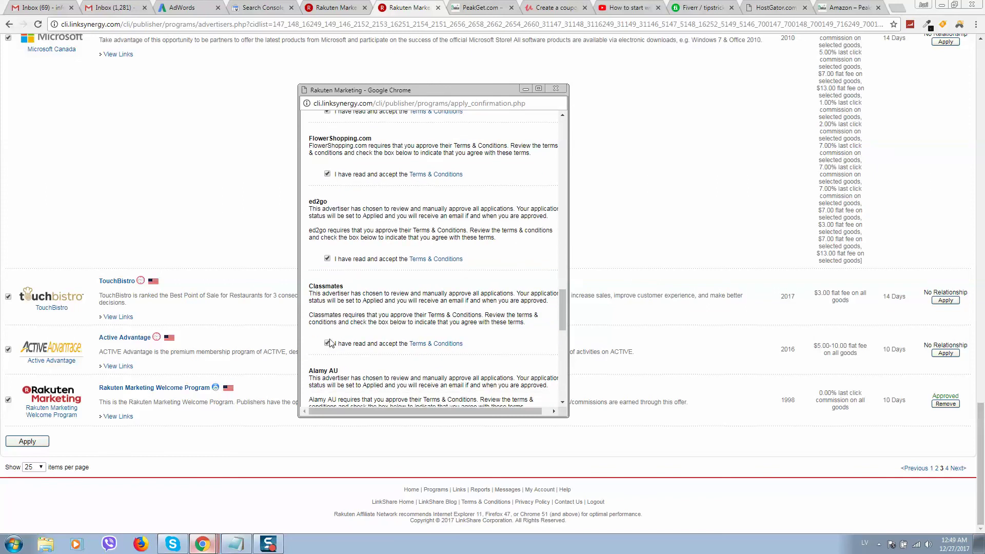
pyautogui.scroll(-2, 331, 343)
pyautogui.click(328, 325)
pyautogui.scroll(-2, 331, 327)
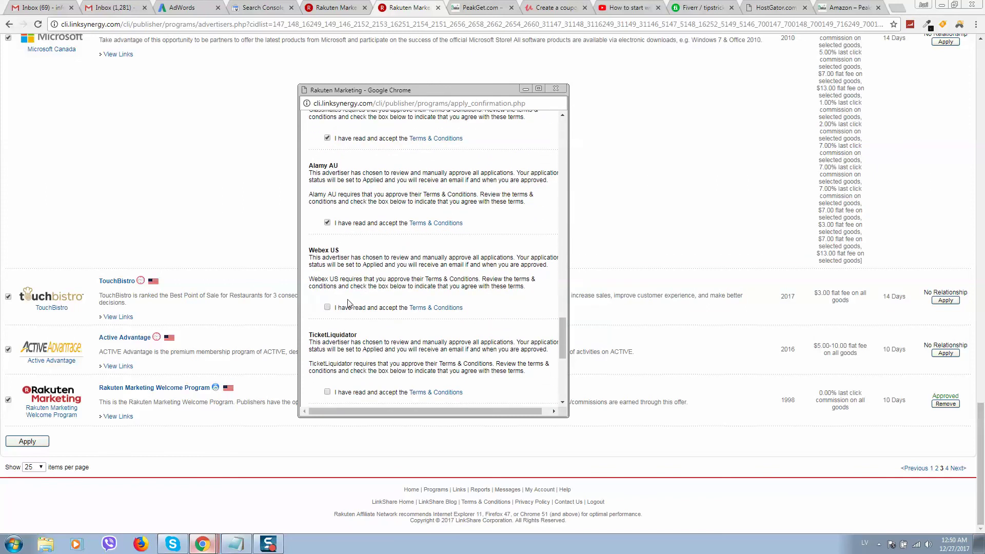
pyautogui.click(327, 307)
pyautogui.scroll(-2, 333, 308)
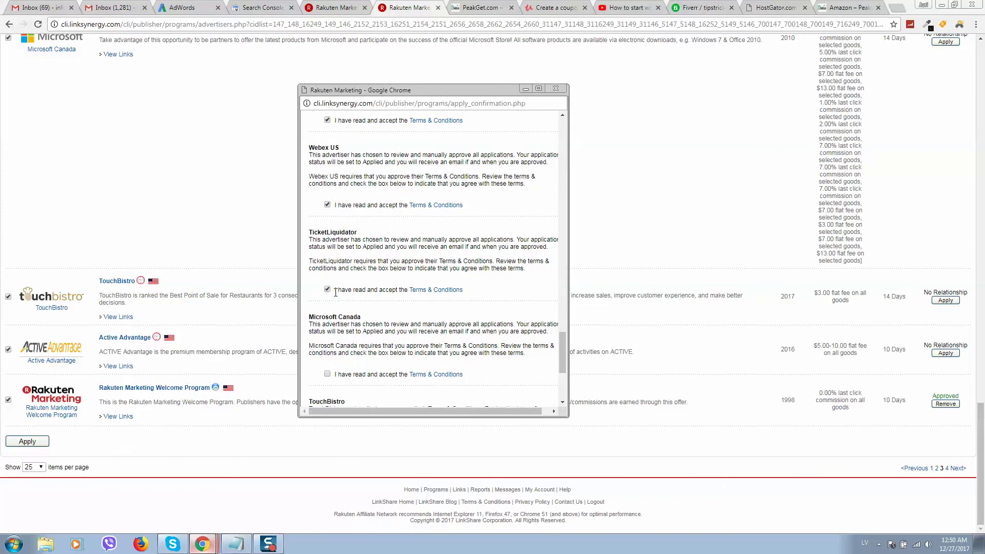
pyautogui.scroll(-1, 331, 298)
pyautogui.click(328, 323)
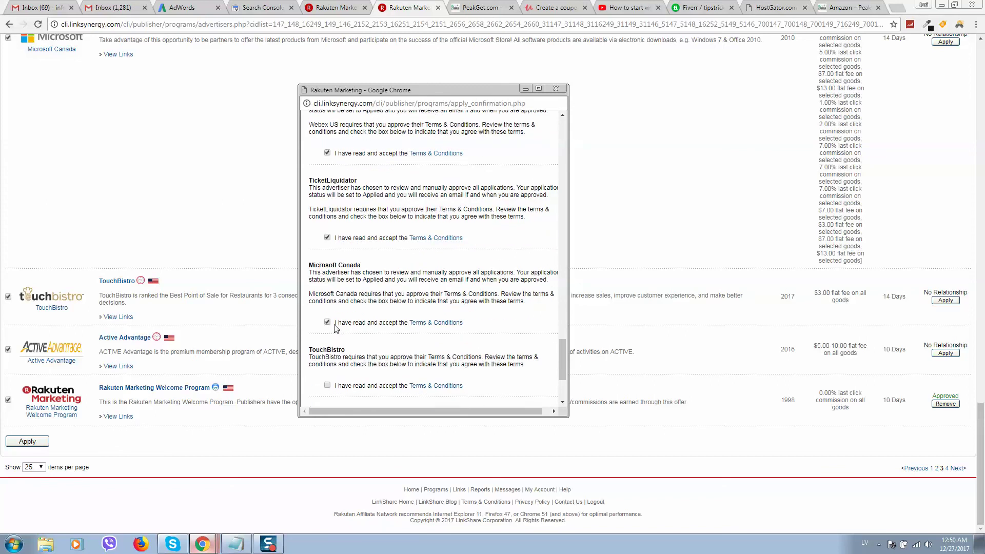
pyautogui.scroll(-1, 327, 308)
pyautogui.scroll(-2, 346, 318)
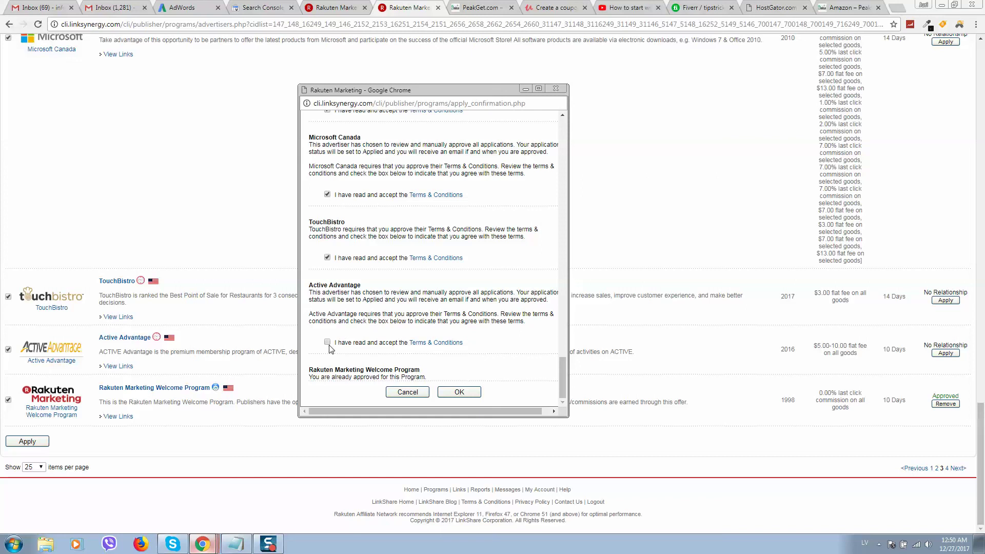
pyautogui.moveTo(420, 91); pyautogui.dragTo(439, 75)
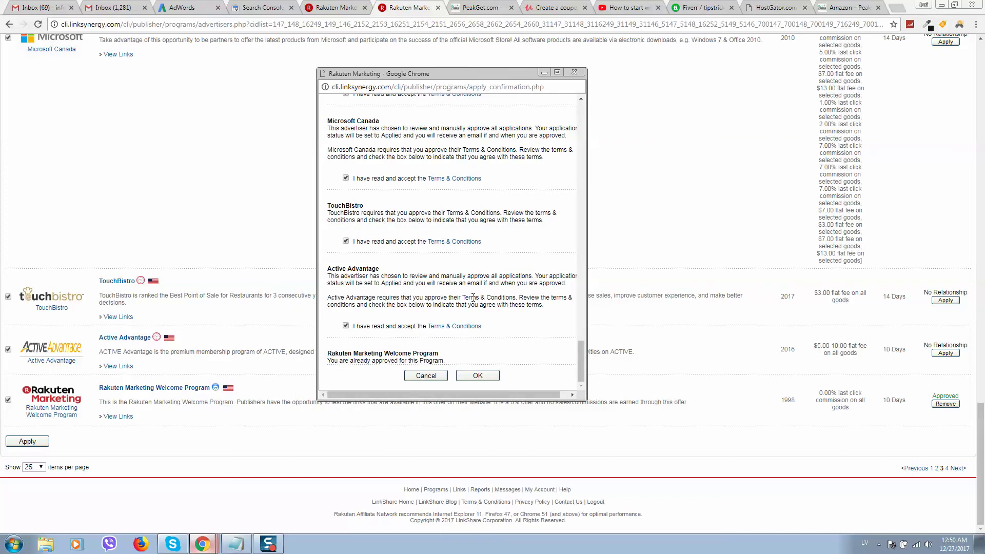
# Send the applications, enlarge the results message to read it, and close it with OK.
pyautogui.click(462, 374)
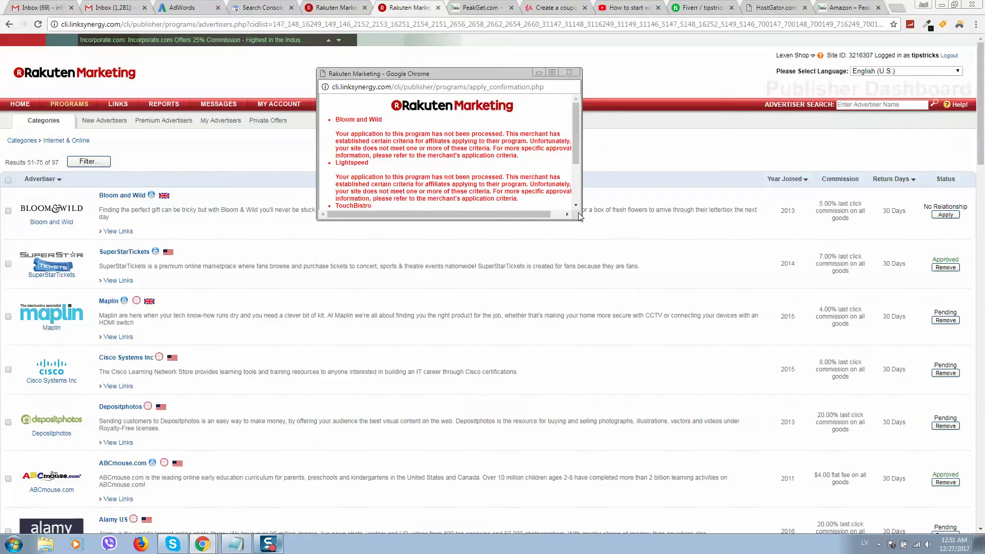
pyautogui.moveTo(578, 216); pyautogui.dragTo(605, 417)
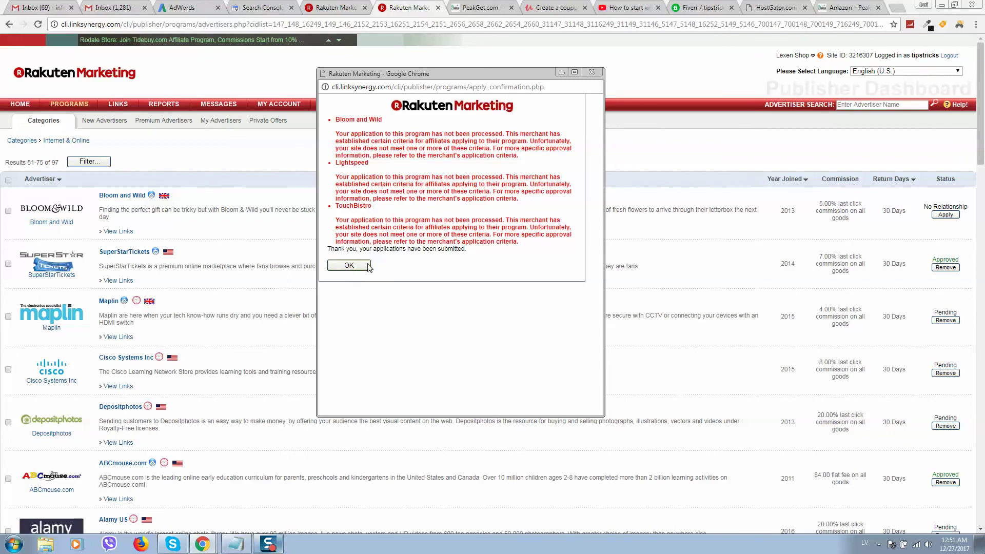
pyautogui.click(365, 266)
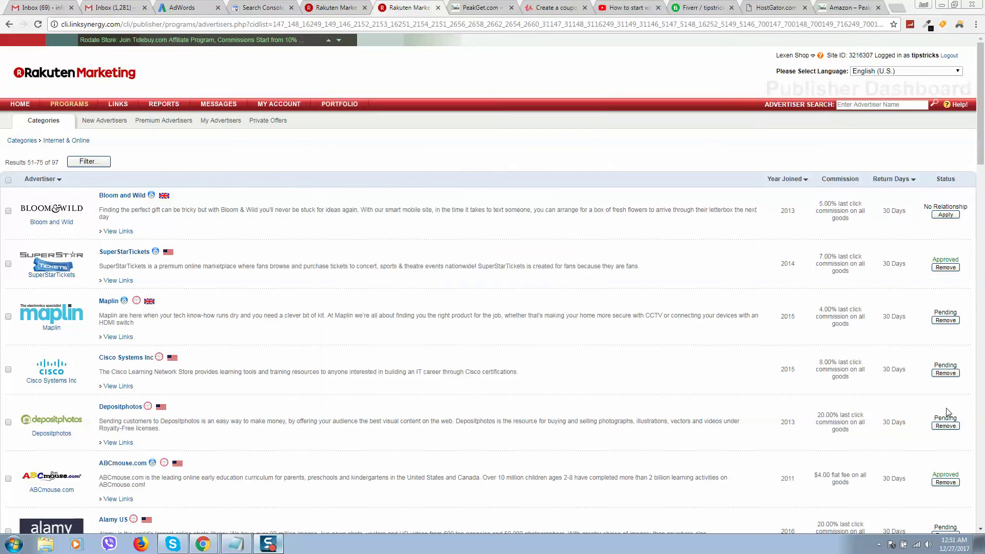
# Check the Pending/Approved statuses down the Internet & Online advertiser list, then bring up the PeakGet.com homepage.
pyautogui.scroll(-2, 183, 400)
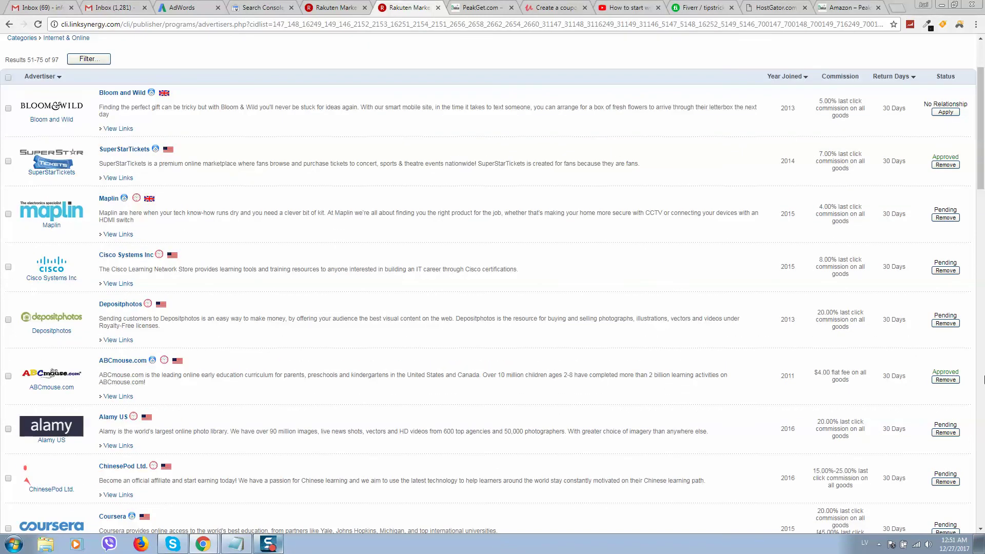
pyautogui.scroll(-8, 933, 388)
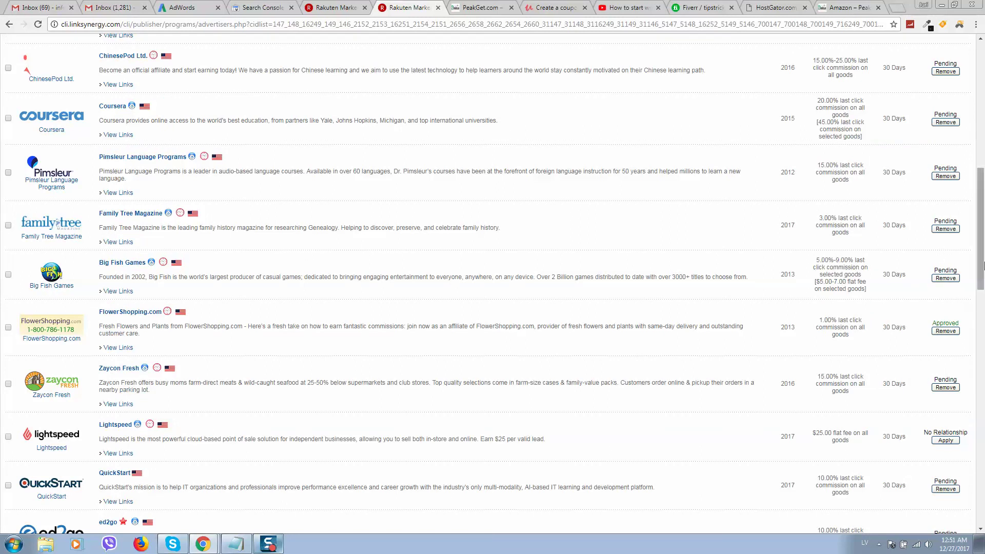
pyautogui.scroll(-1, 965, 271)
pyautogui.scroll(-3, 542, 292)
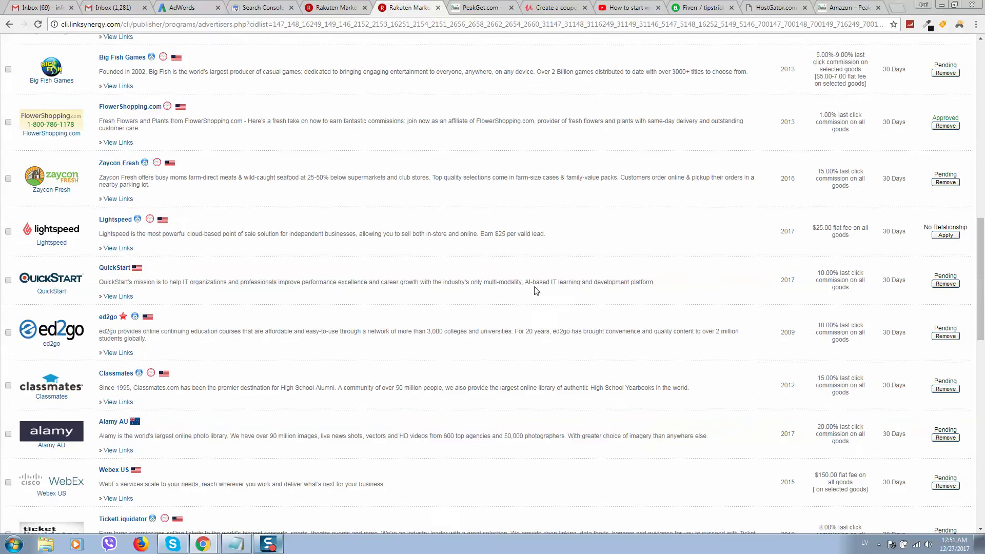
pyautogui.scroll(14, 518, 272)
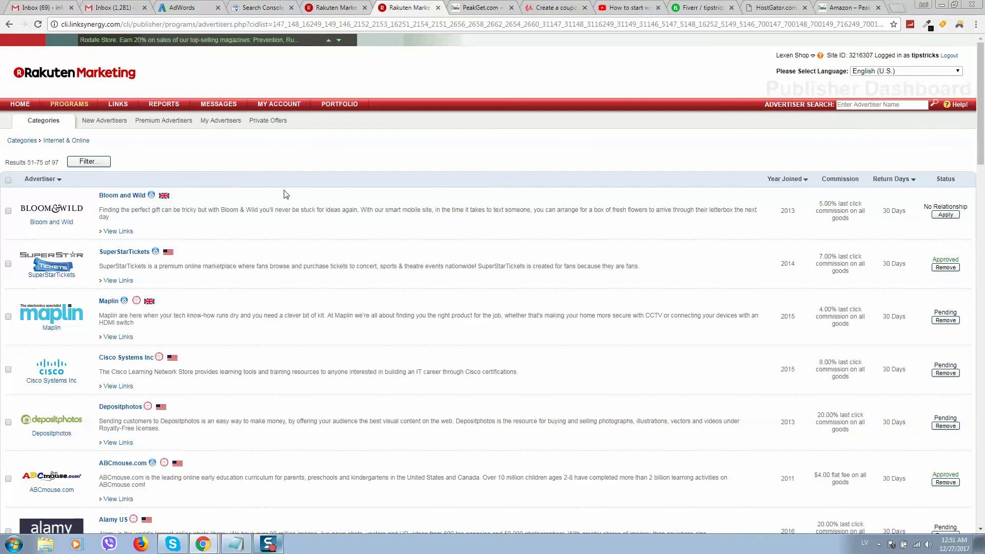
pyautogui.scroll(-9, 232, 227)
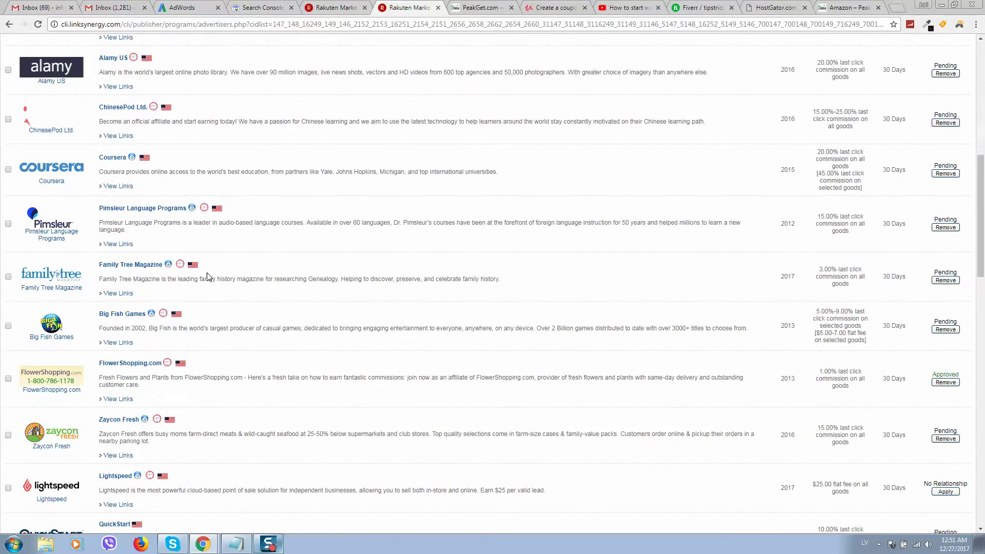
pyautogui.scroll(-10, 208, 278)
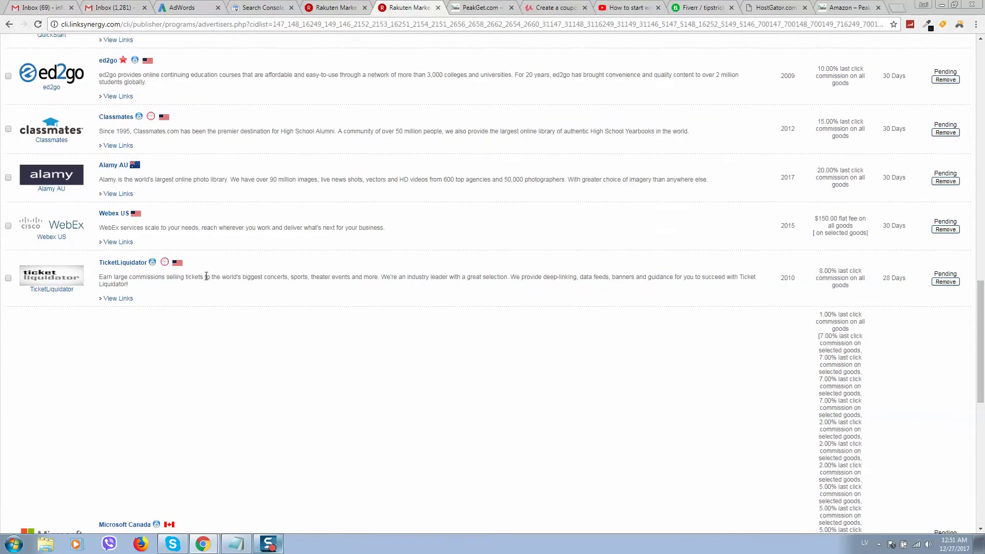
pyautogui.scroll(-4, 207, 277)
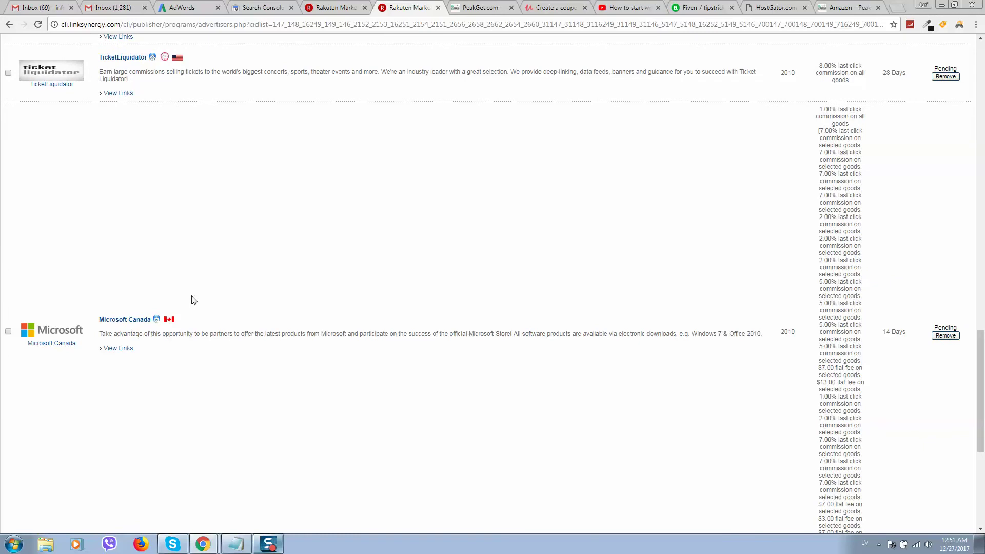
pyautogui.scroll(-6, 194, 300)
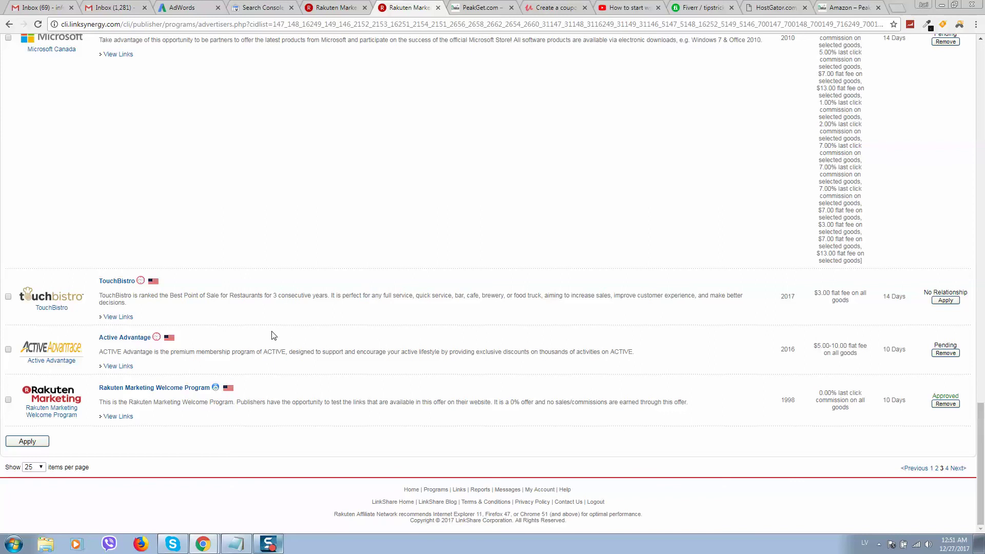
pyautogui.scroll(4, 271, 336)
pyautogui.scroll(-4, 330, 374)
pyautogui.click(480, 8)
pyautogui.scroll(5, 256, 360)
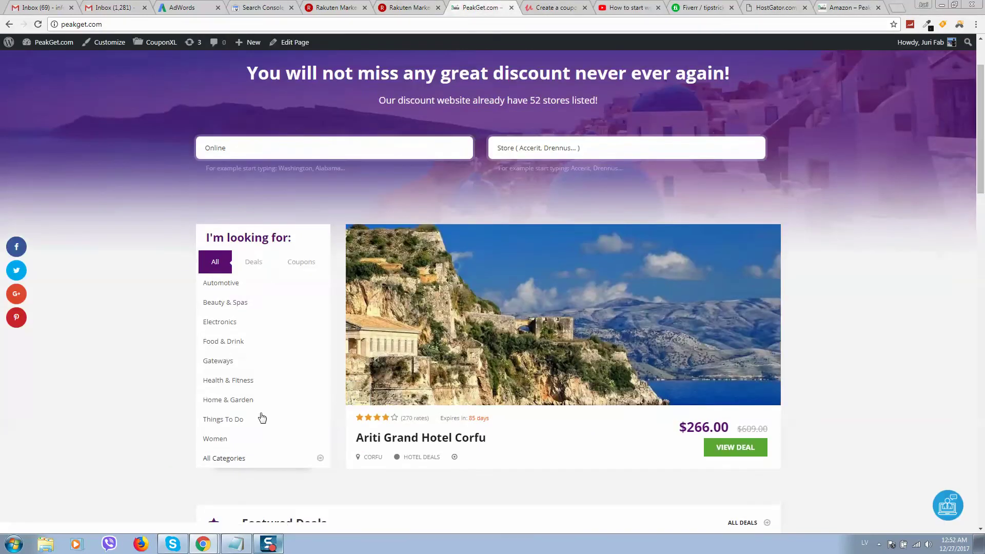